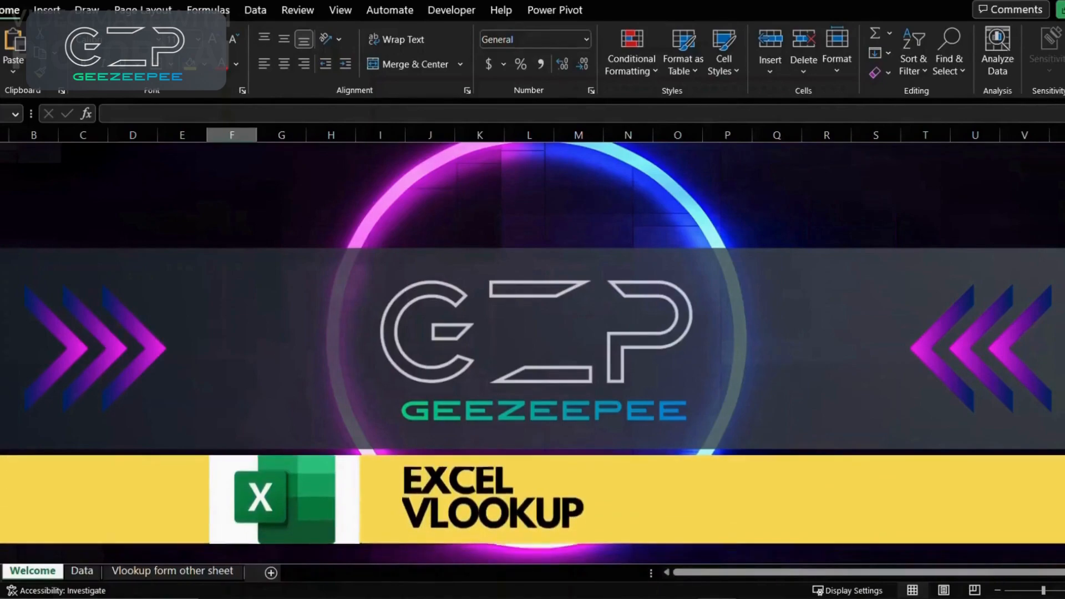
- On the Data sheet, start a VLOOKUP formula in salary cell N6 with M6 as the lookup value
click(82, 570)
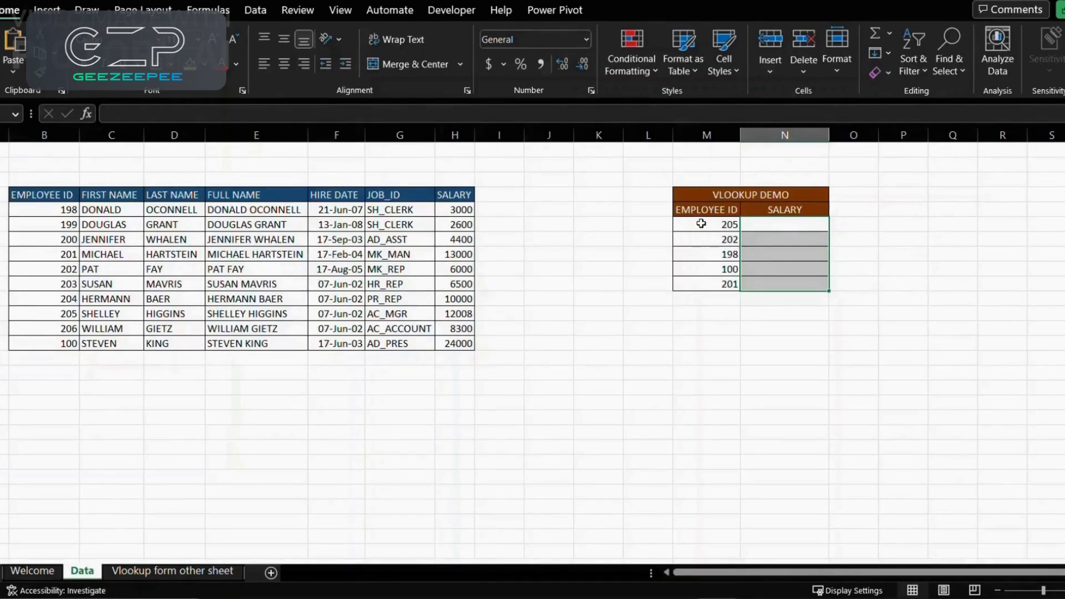
drag(700, 228, 709, 285)
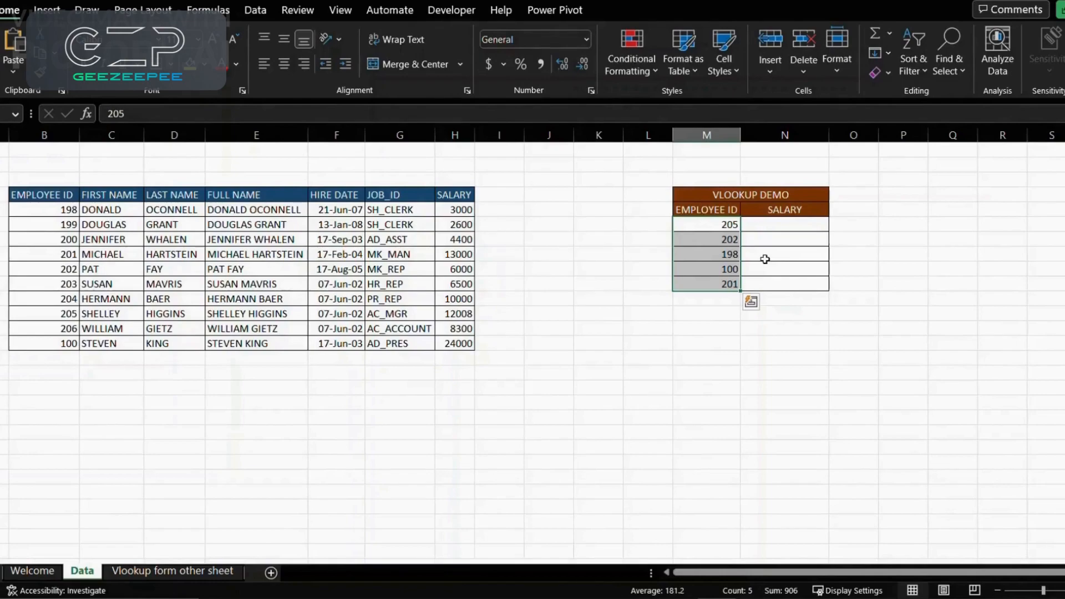
click(757, 226)
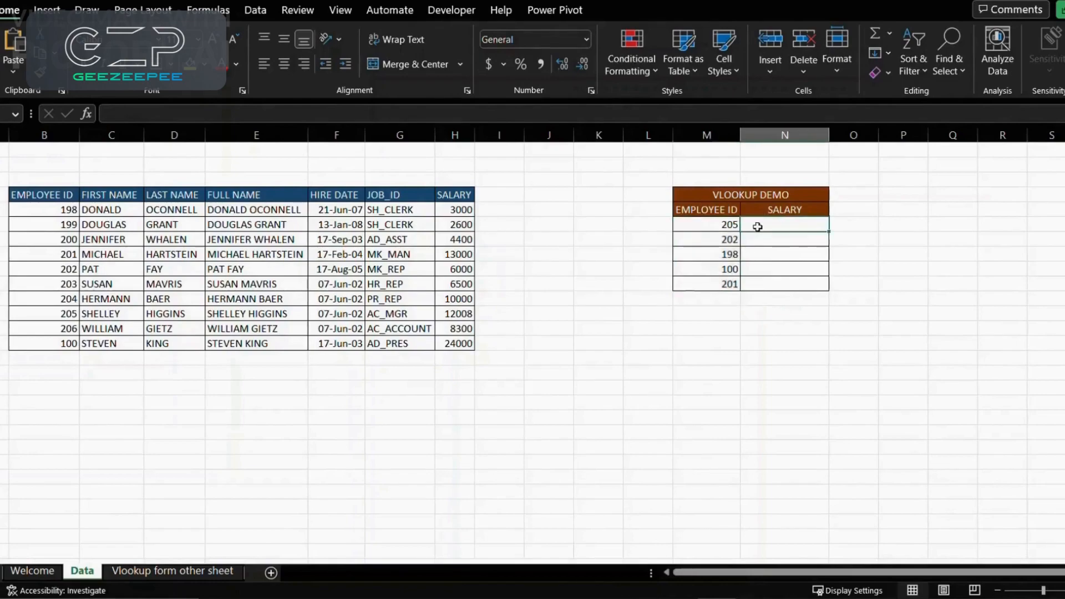
text(=)
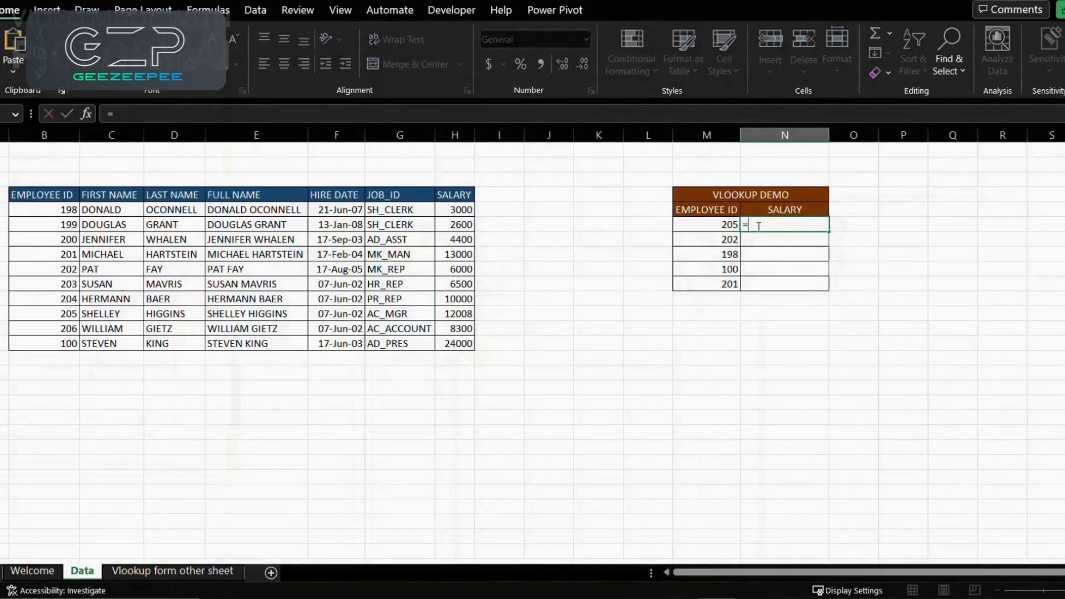
text(vloo)
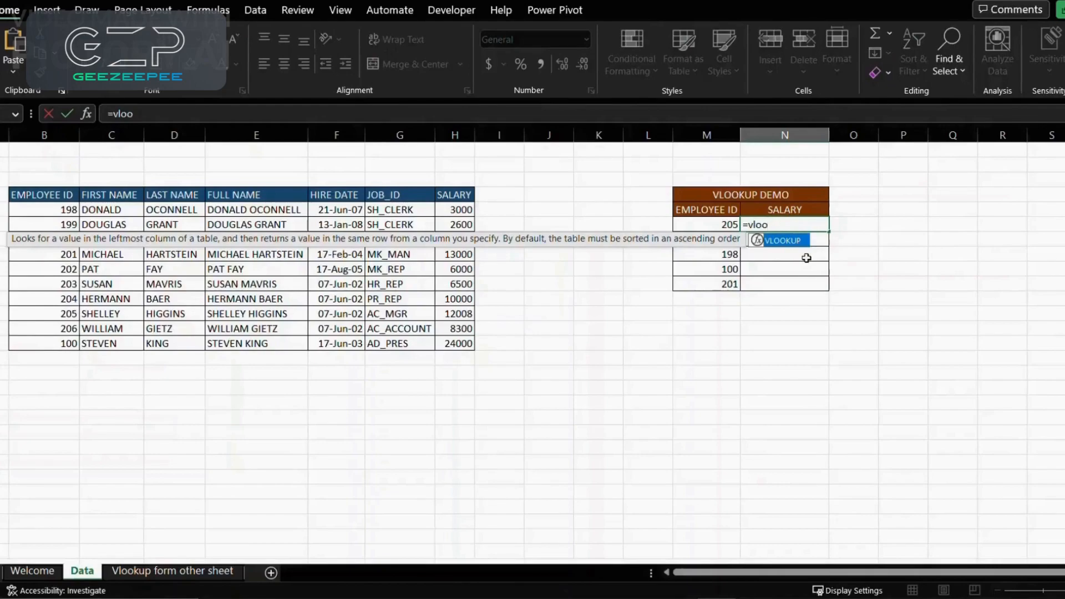
key(Tab)
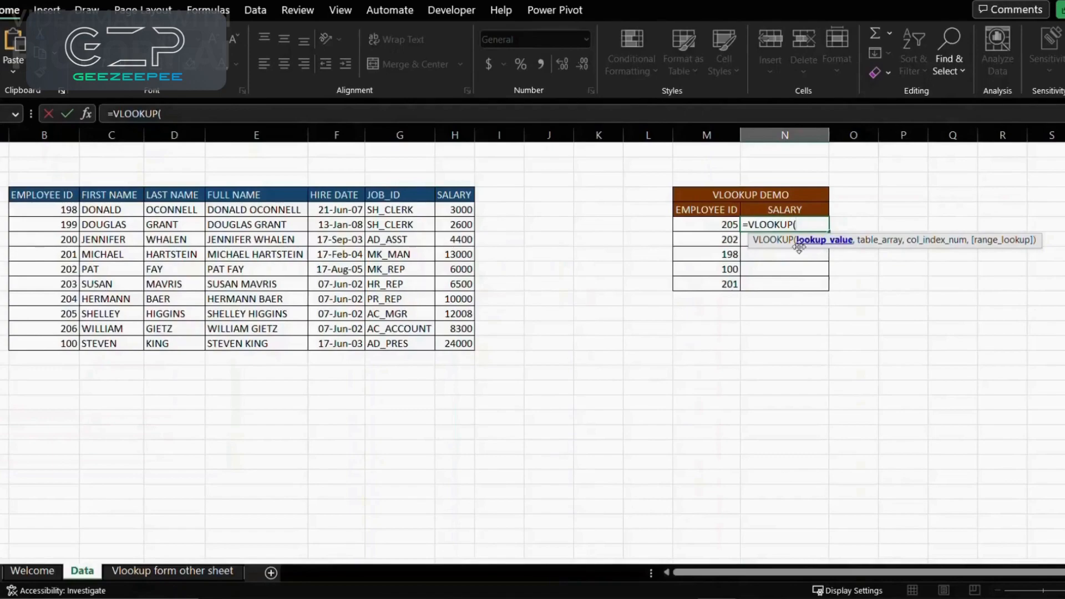
click(696, 224)
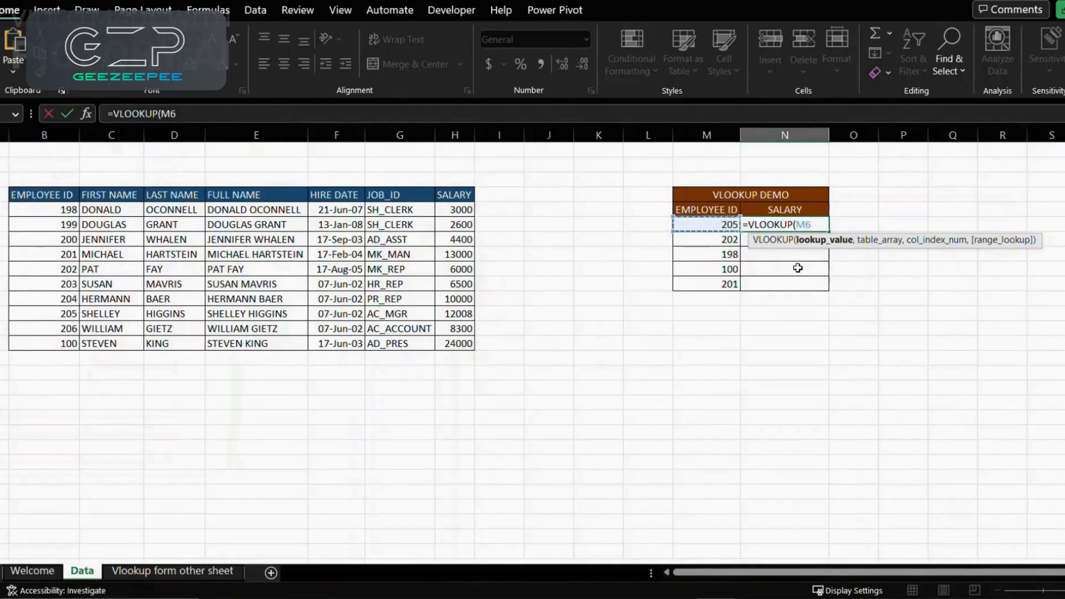
text(,)
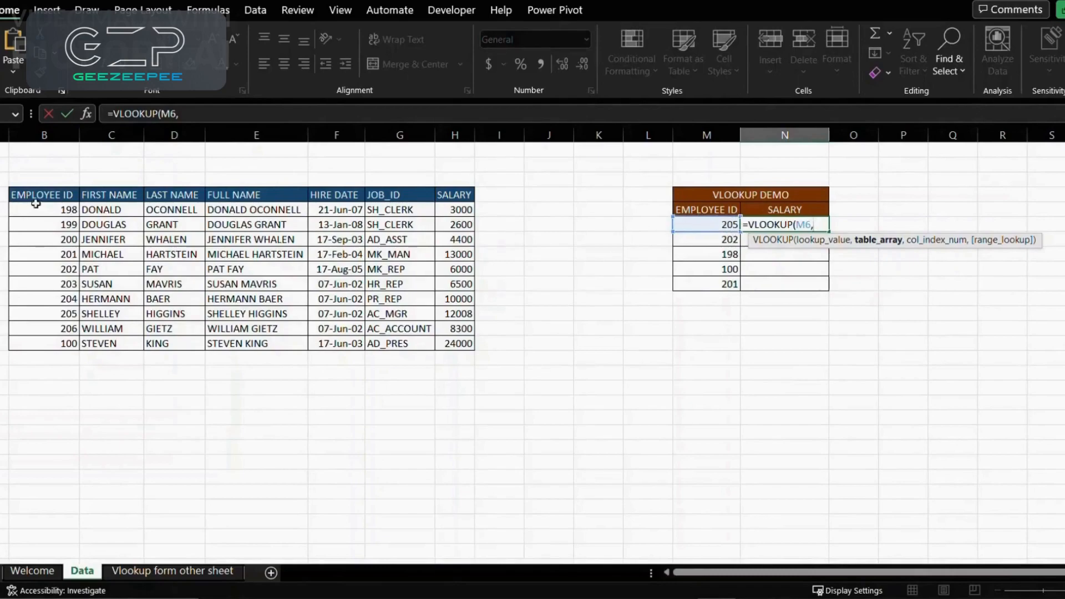
- Set the N6 formula's table array to B5:H14 and its column index to 7
drag(44, 194, 459, 348)
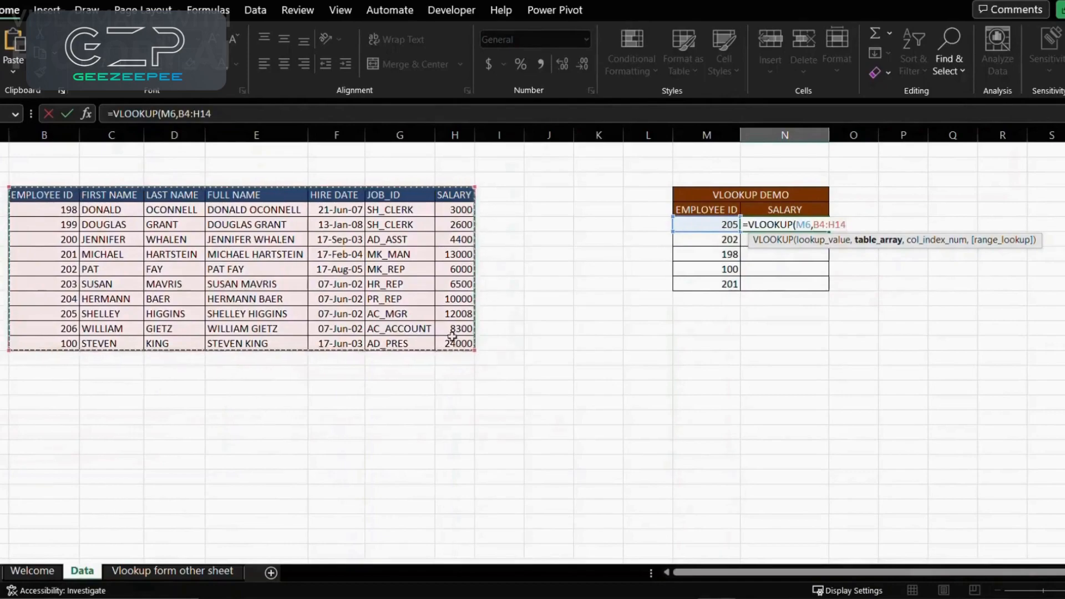
drag(60, 217, 469, 348)
drag(43, 195, 458, 344)
click(53, 209)
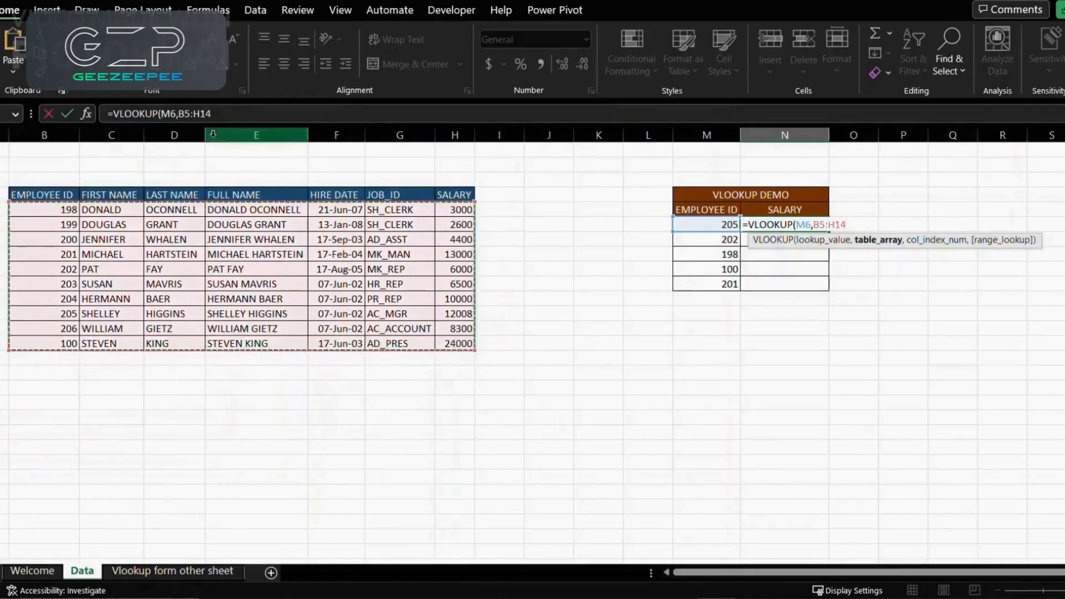
click(216, 114)
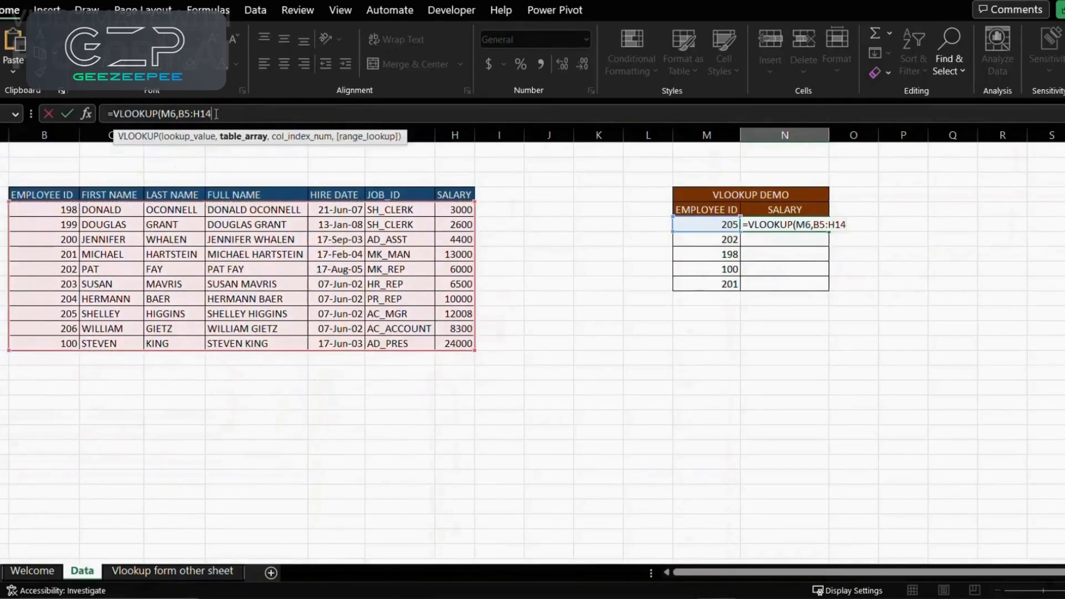
text(,7)
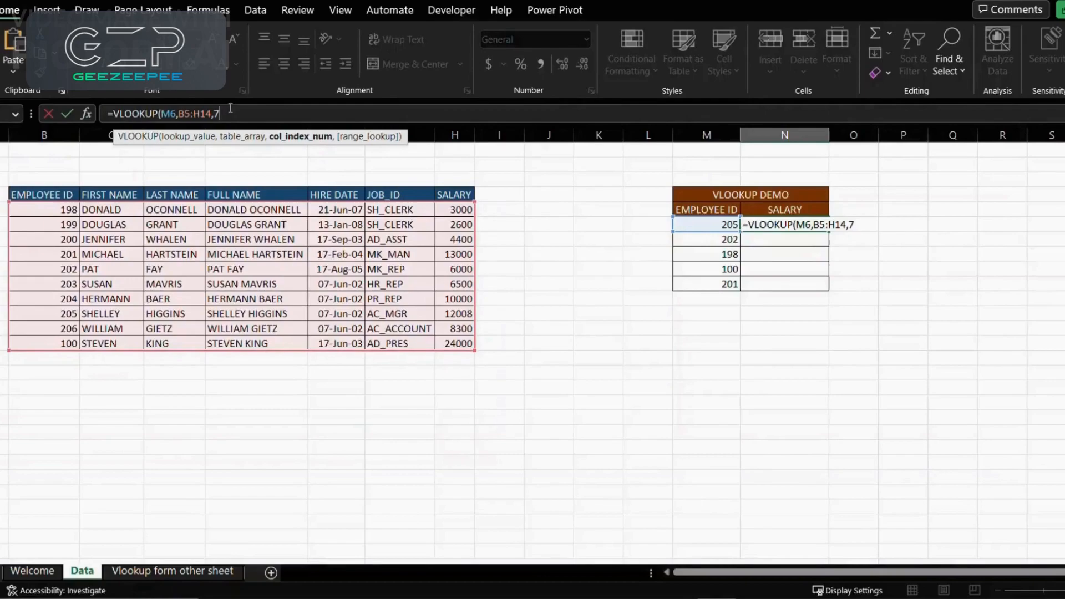
text(,)
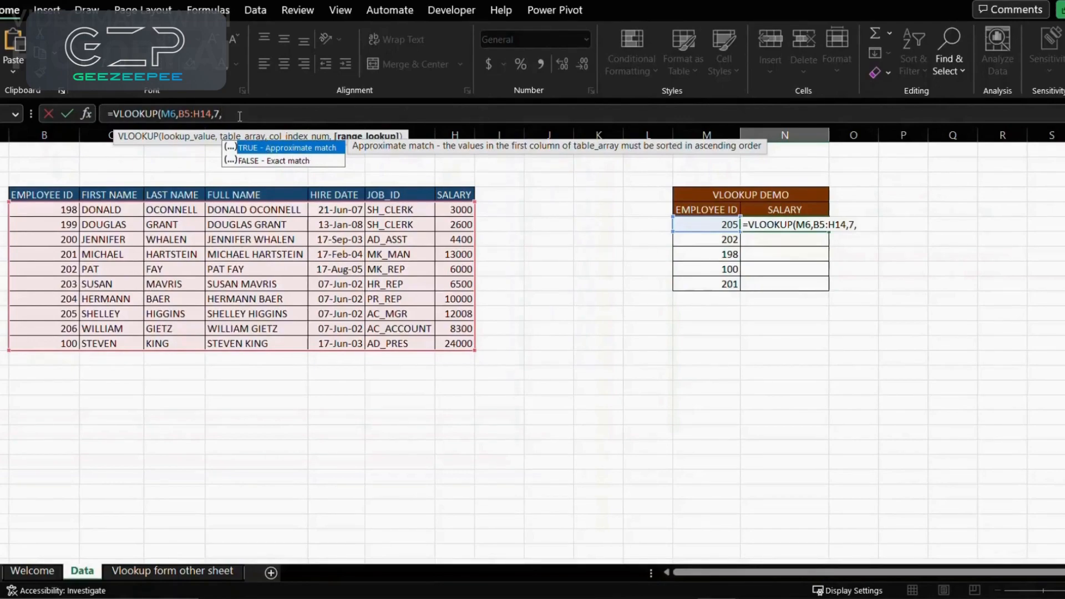
key(Down)
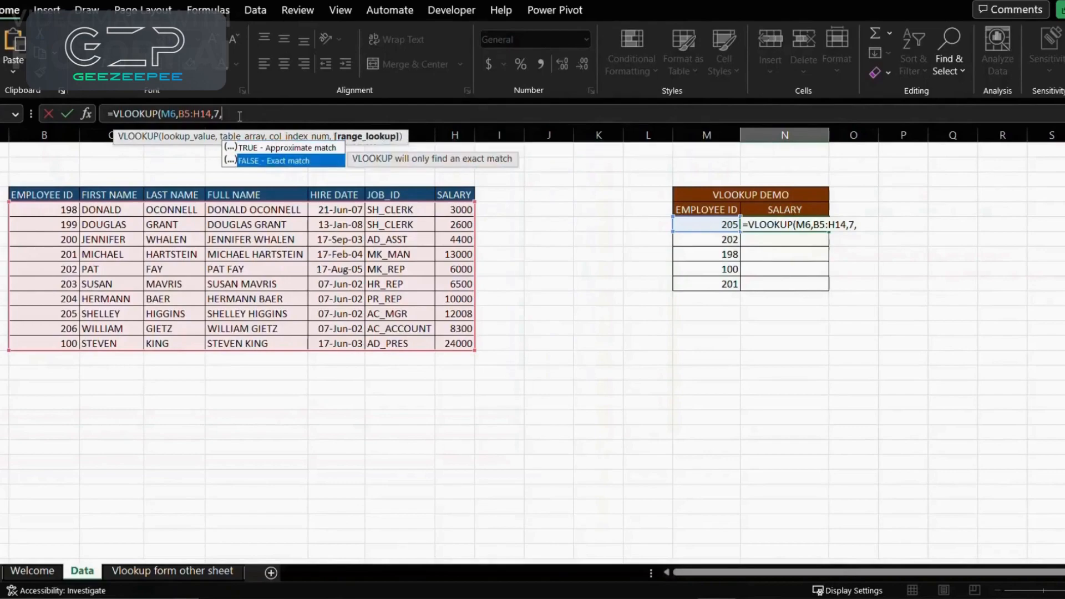
key(Tab)
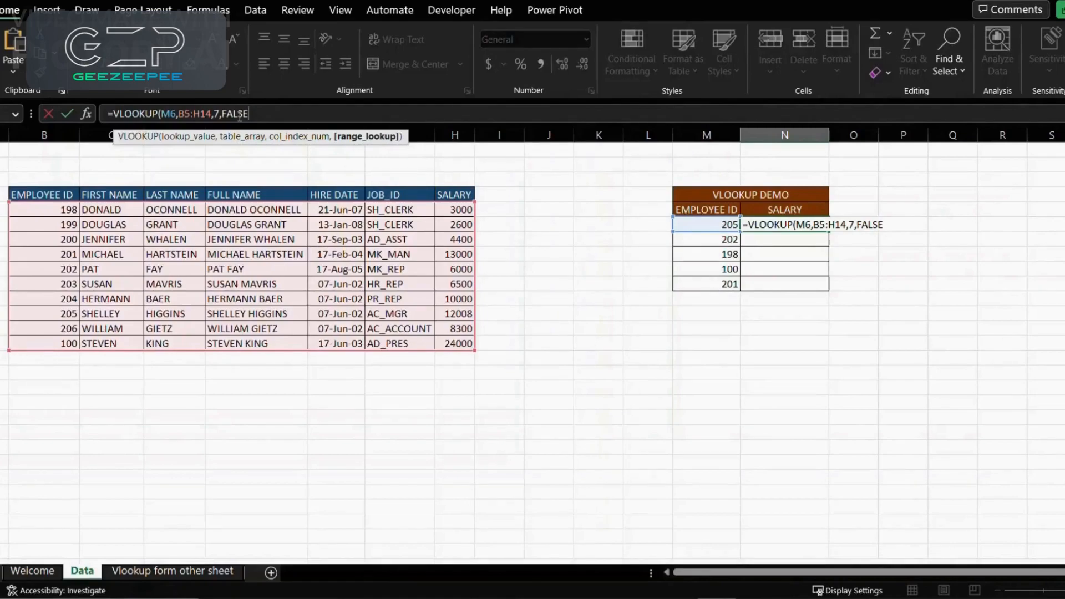
key(BackSpace)
key(BackSpace)
key(BackSpace)
key(BackSpace)
key(BackSpace)
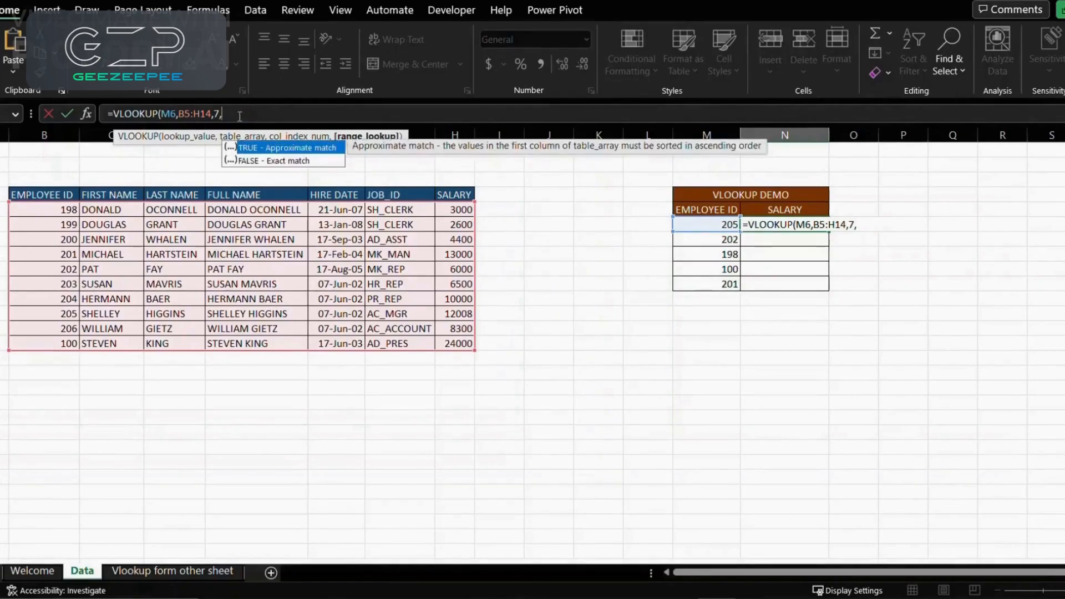
- Complete the VLOOKUP formula in N6 with FALSE for an exact match
key(Down)
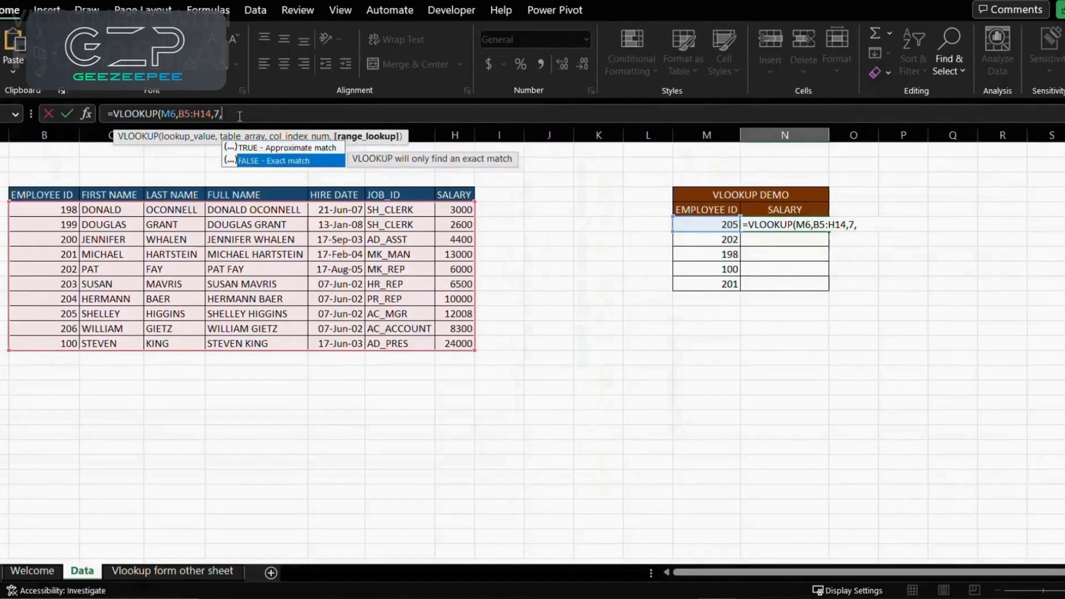
key(Tab)
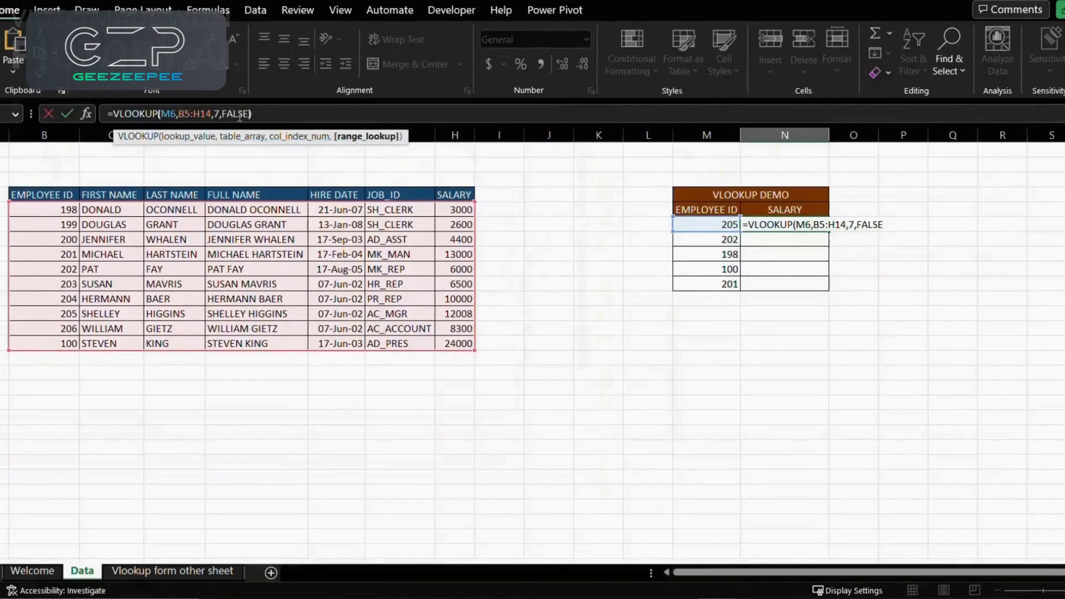
text())
key(Return)
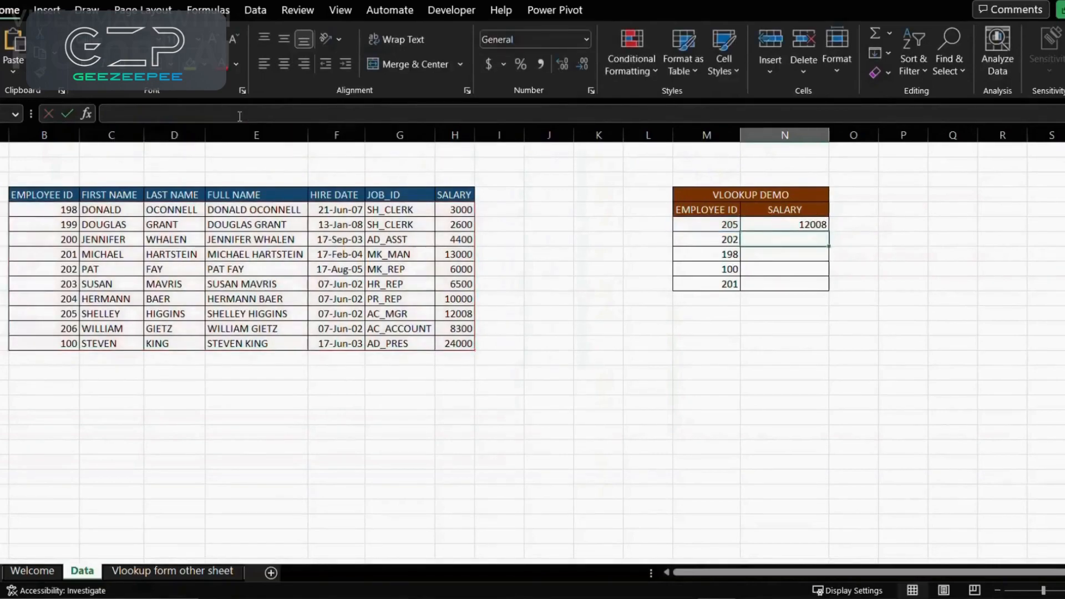
- Replace the FALSE argument in the N6 VLOOKUP formula with 0
click(807, 224)
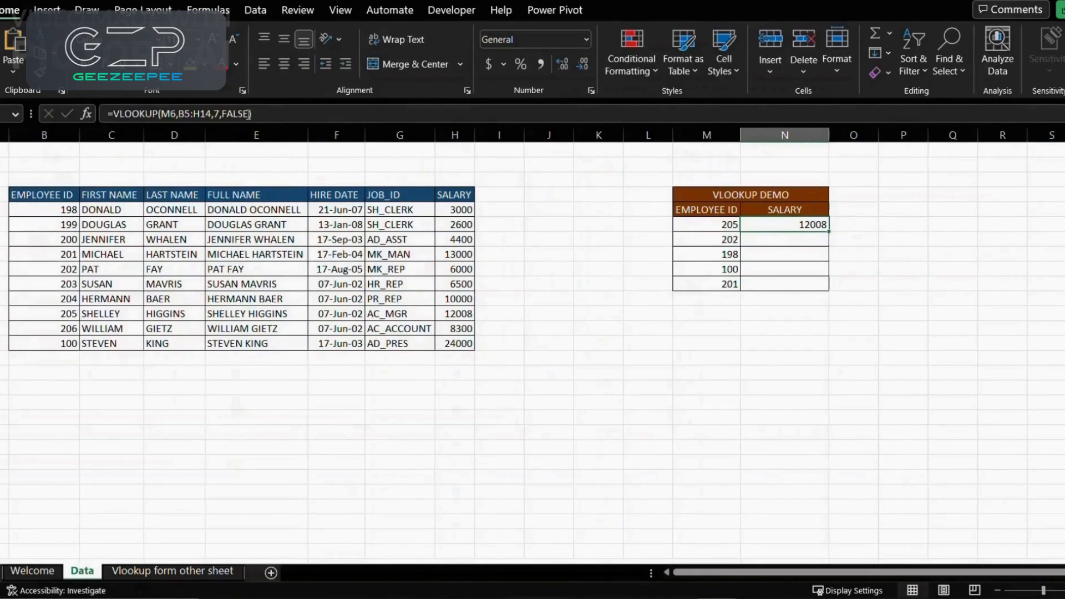
drag(250, 114, 221, 114)
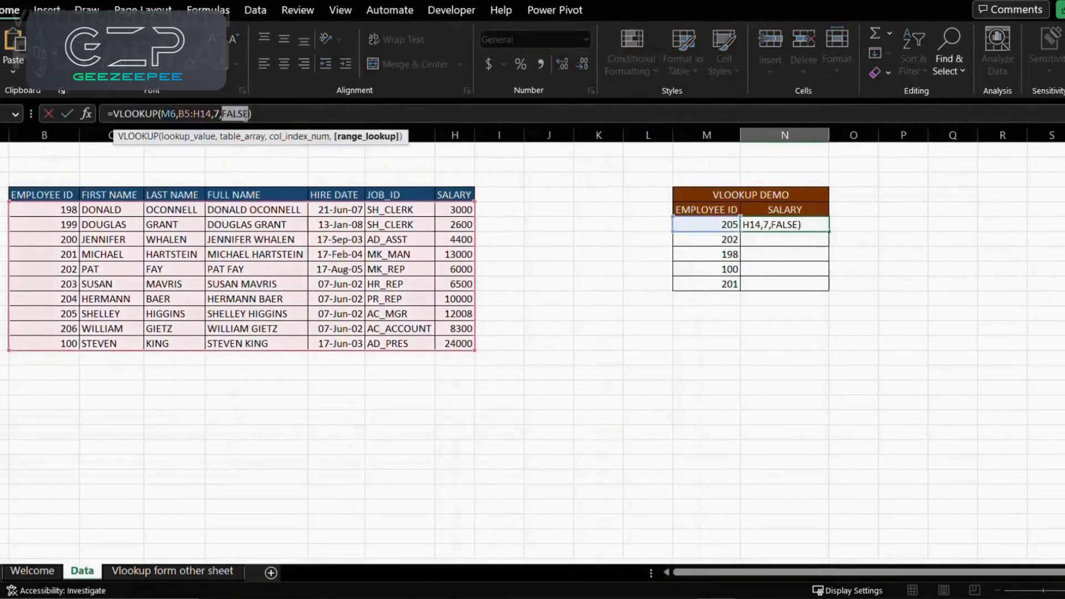
key(BackSpace)
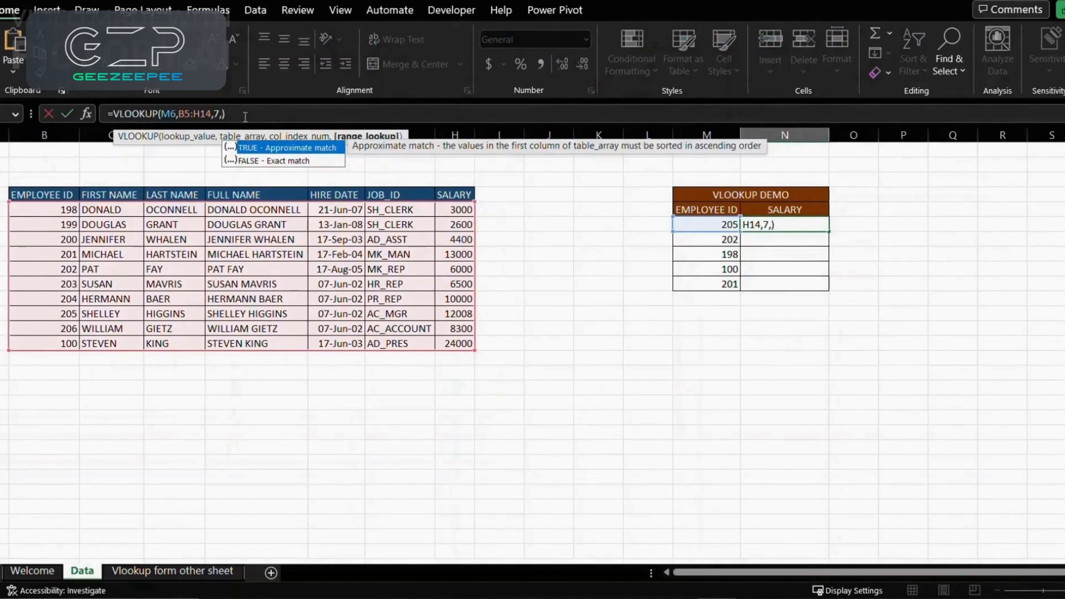
text(0))
key(Return)
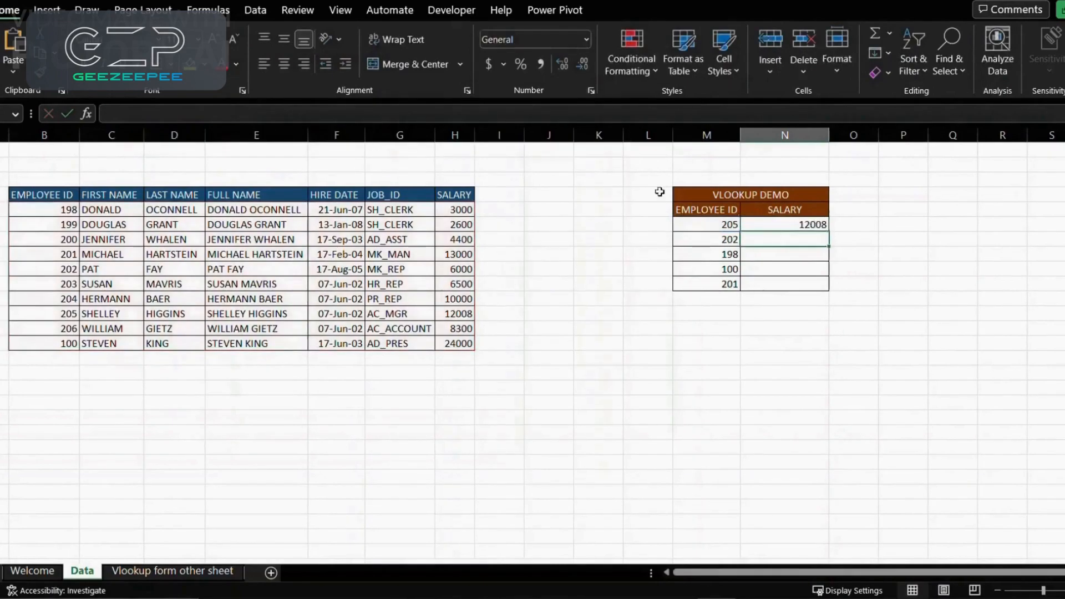
- Copy the VLOOKUP formula from N6 into N7 for employee ID 202
click(813, 226)
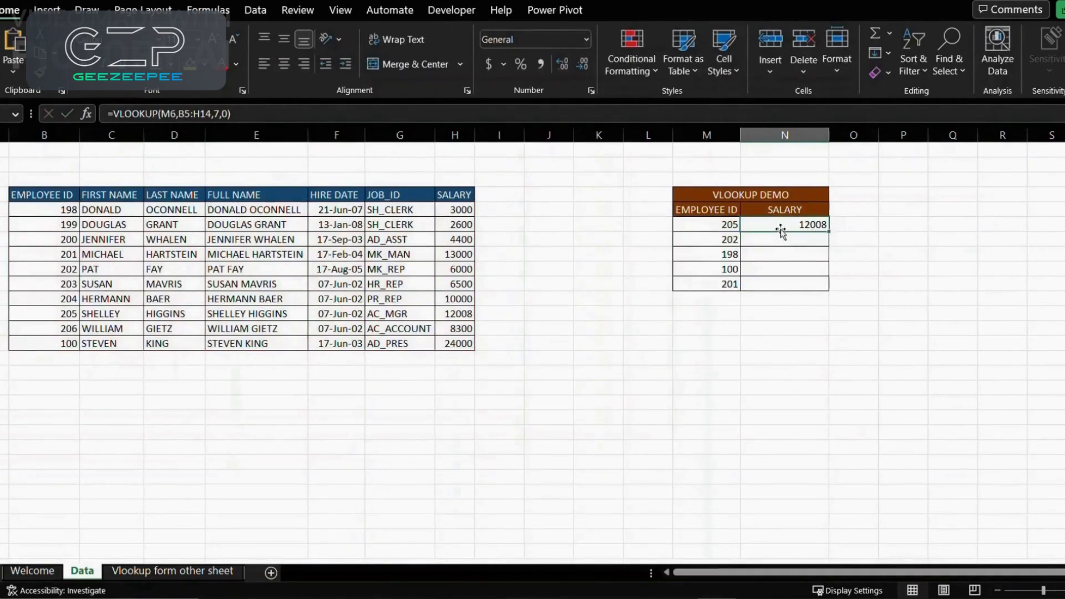
click(724, 242)
click(724, 255)
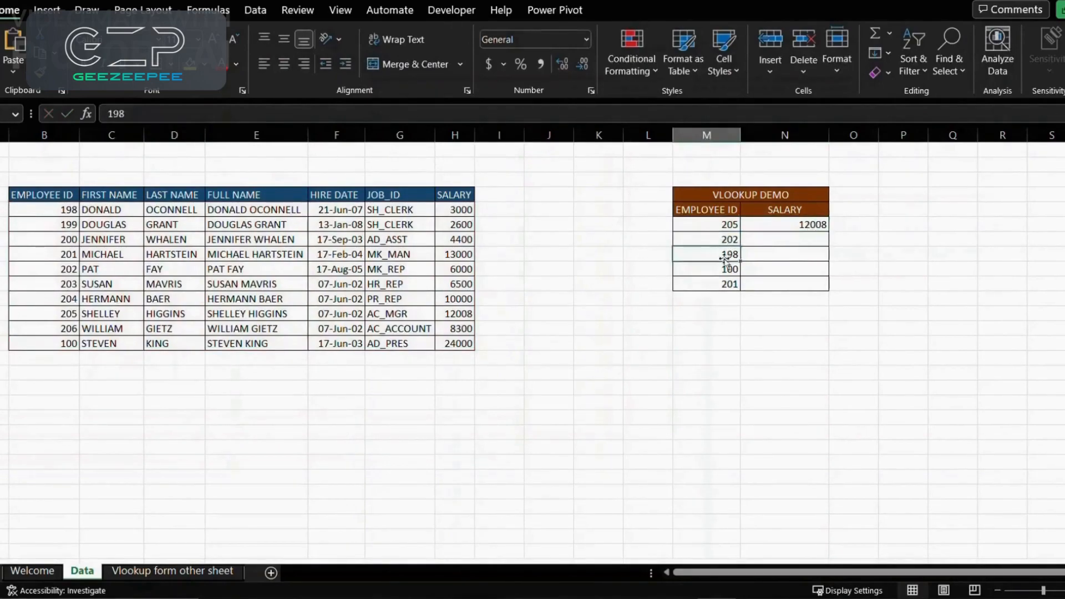
click(726, 282)
click(801, 229)
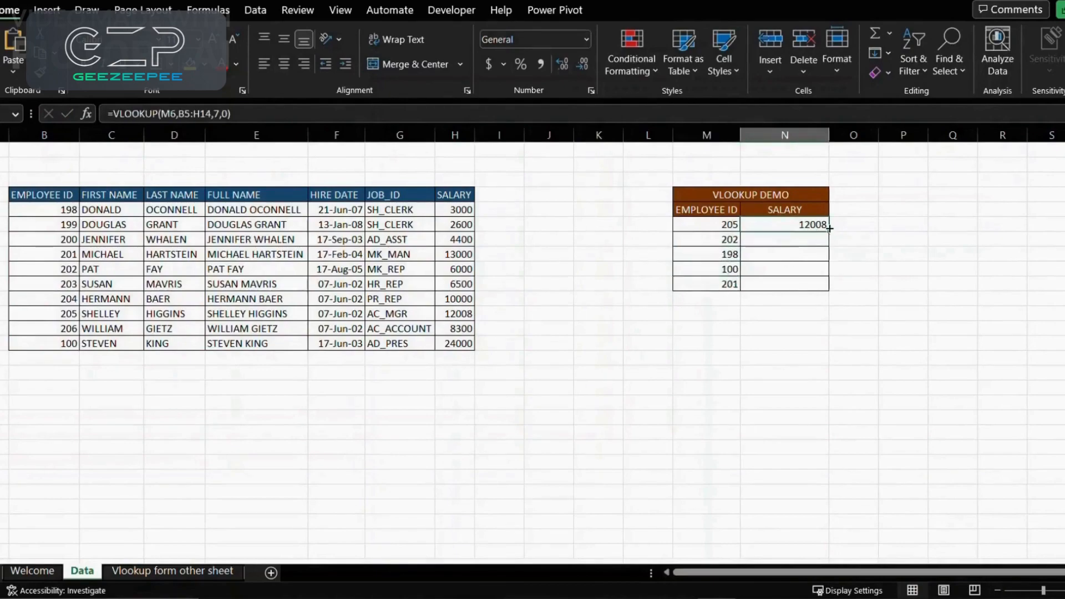
key(ctrl+c)
click(798, 243)
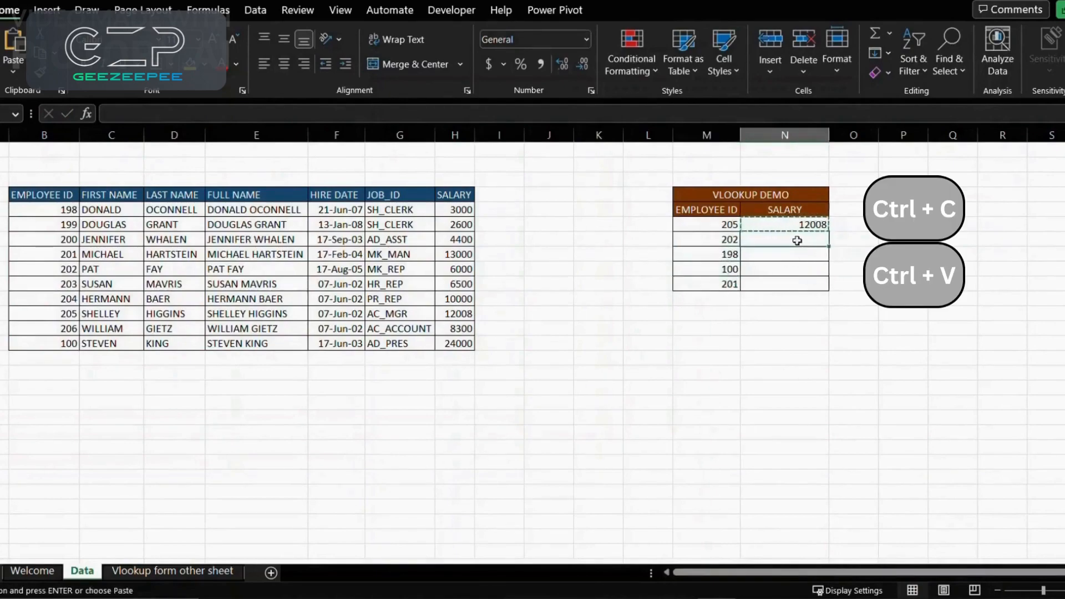
key(ctrl+v)
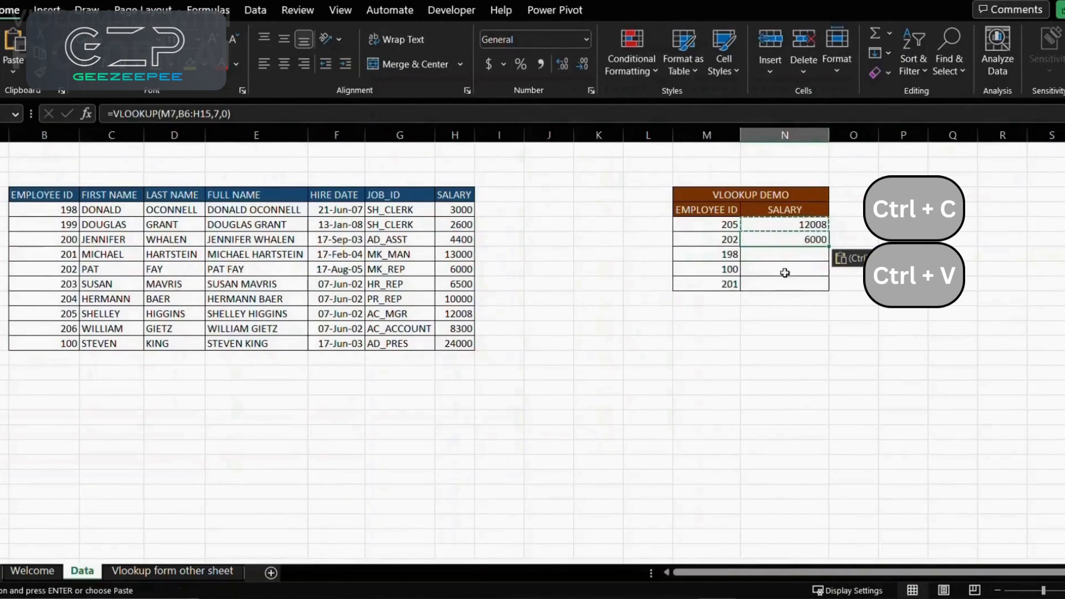
- Check the cell references of the copied formula in N7 and fill the salary formula down to N8
double_click(799, 240)
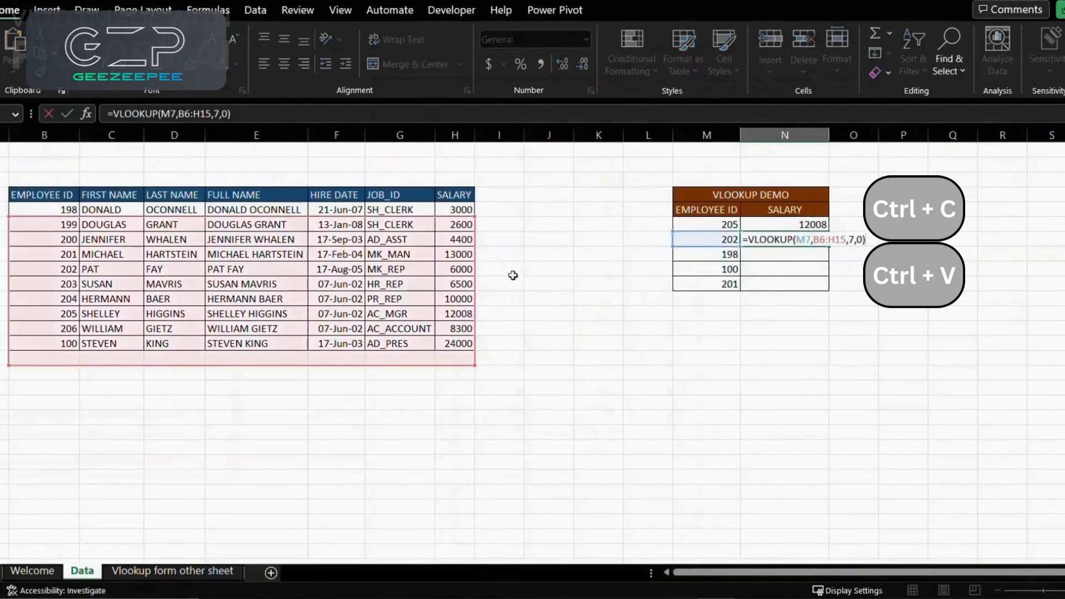
key(Escape)
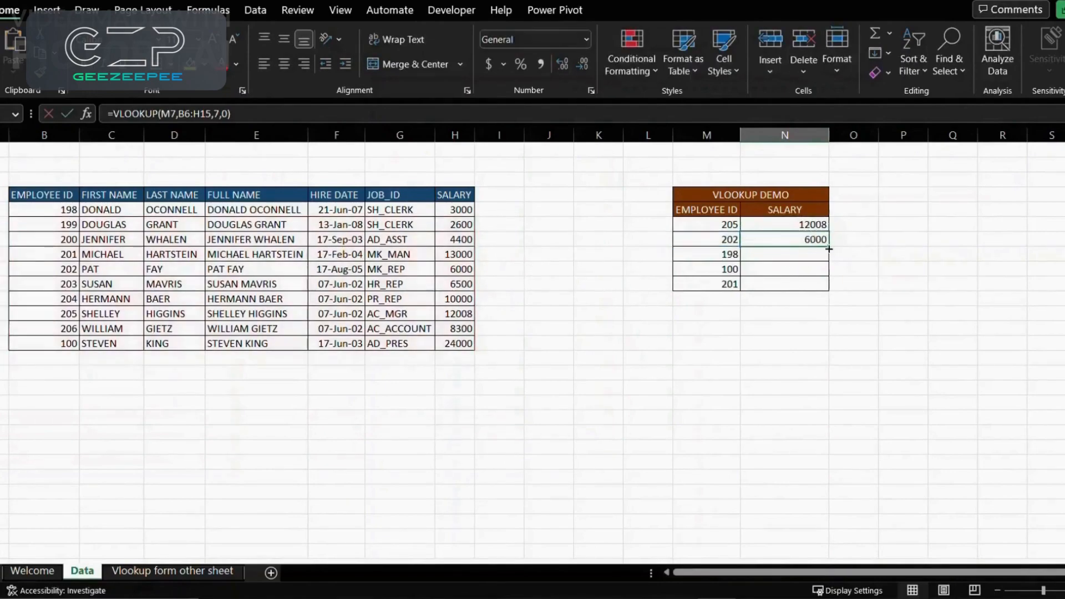
drag(829, 249, 826, 267)
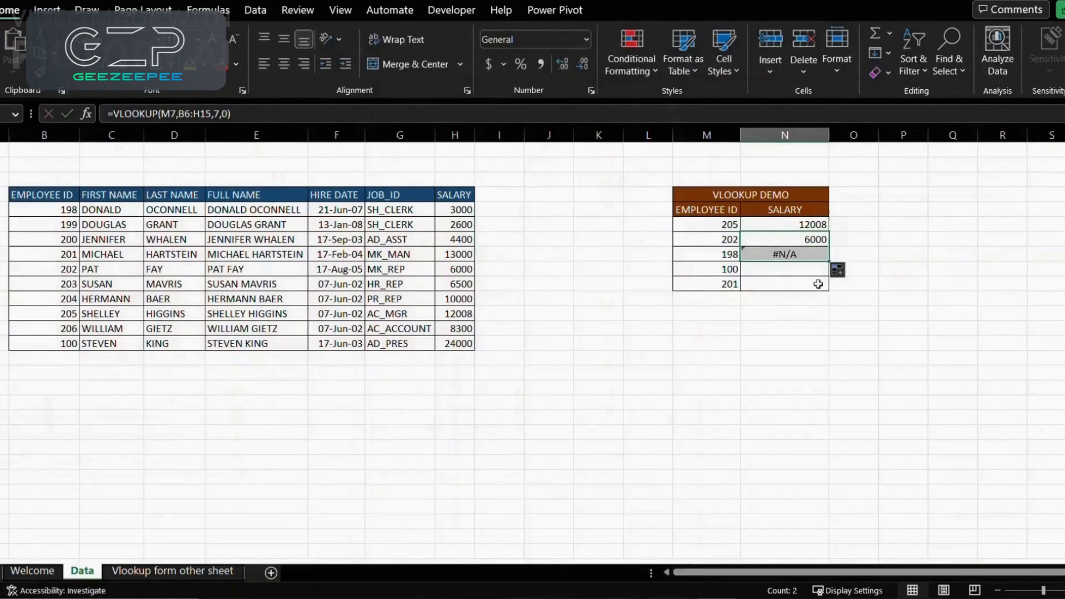
click(822, 227)
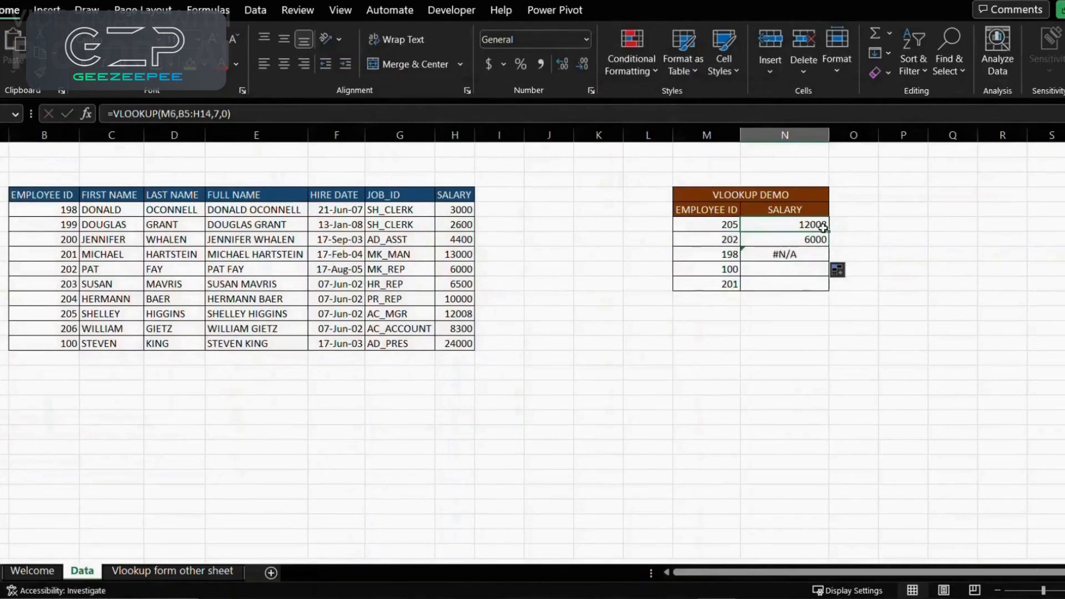
drag(829, 231, 828, 256)
click(804, 257)
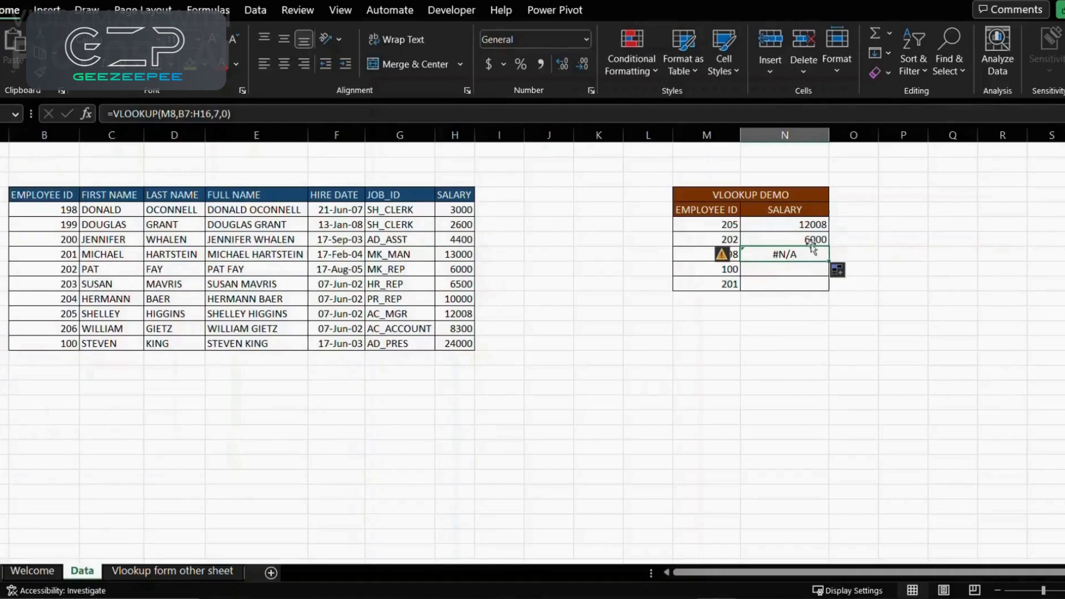
- Compare the table ranges referenced by the VLOOKUP formulas in N6, N7 and N8 against the employee table
click(813, 225)
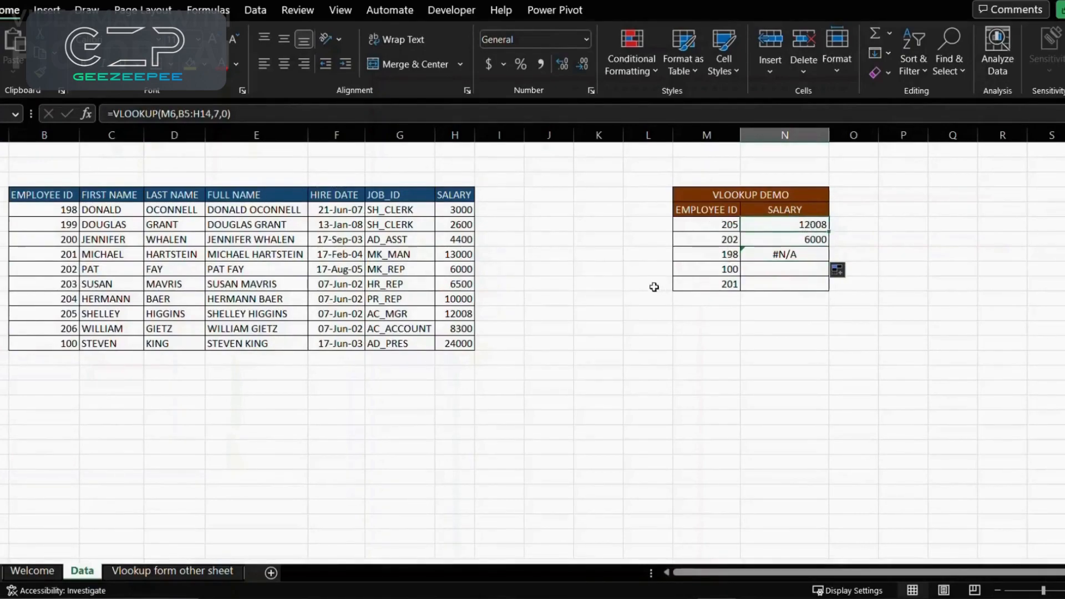
click(198, 115)
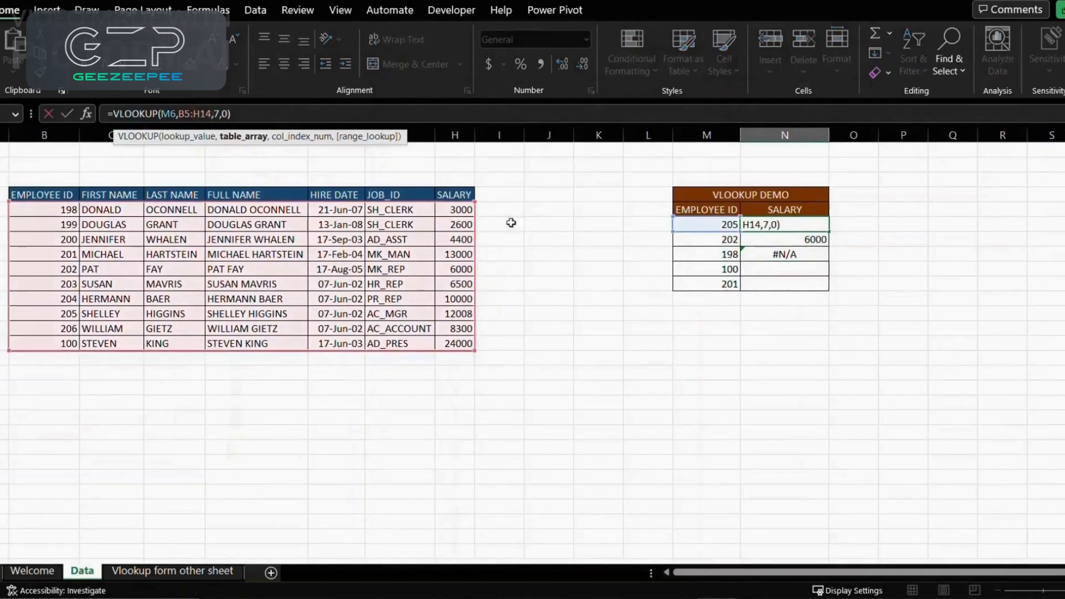
key(ctrl+Return)
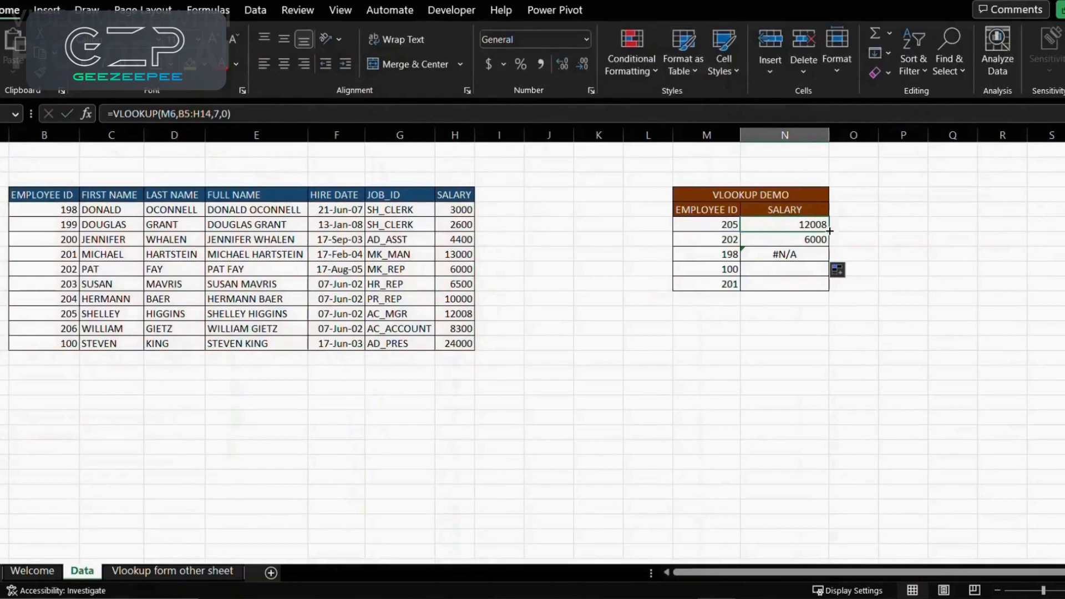
double_click(801, 227)
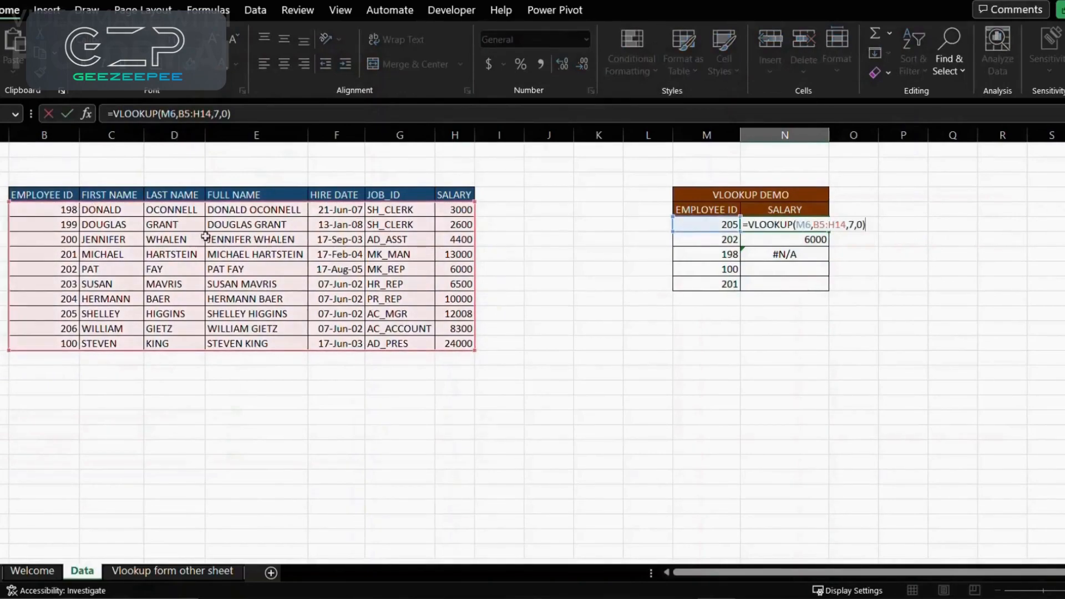
key(Escape)
double_click(794, 244)
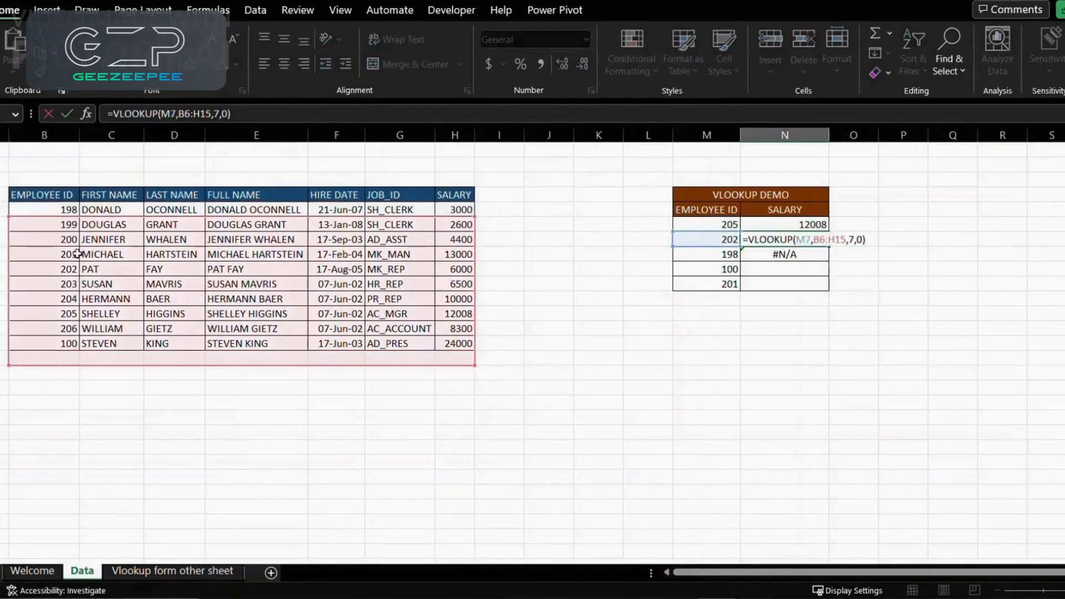
key(Escape)
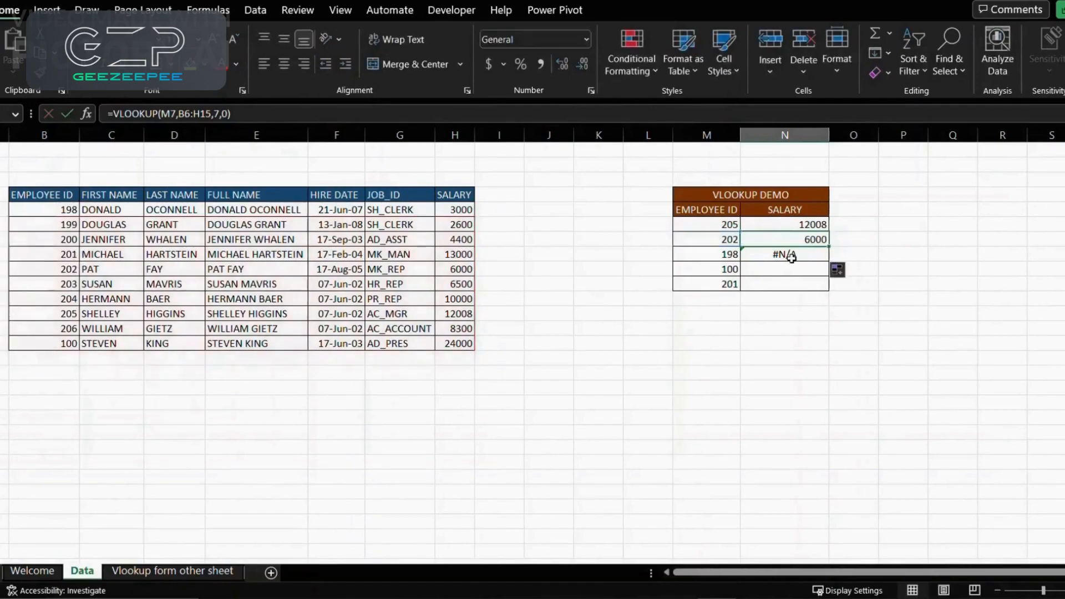
click(792, 257)
double_click(792, 257)
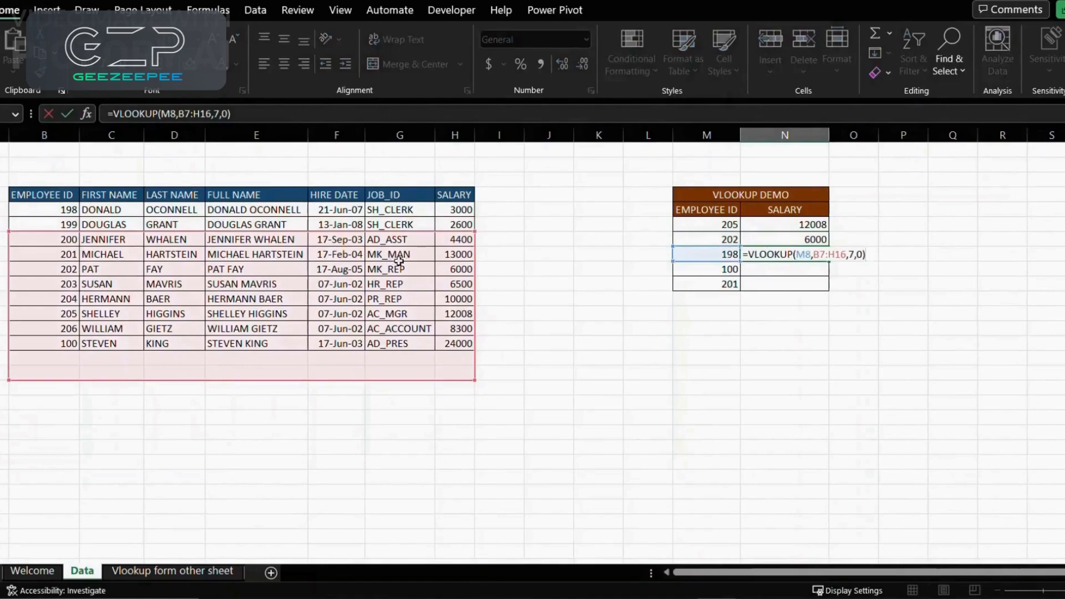
key(Escape)
click(809, 240)
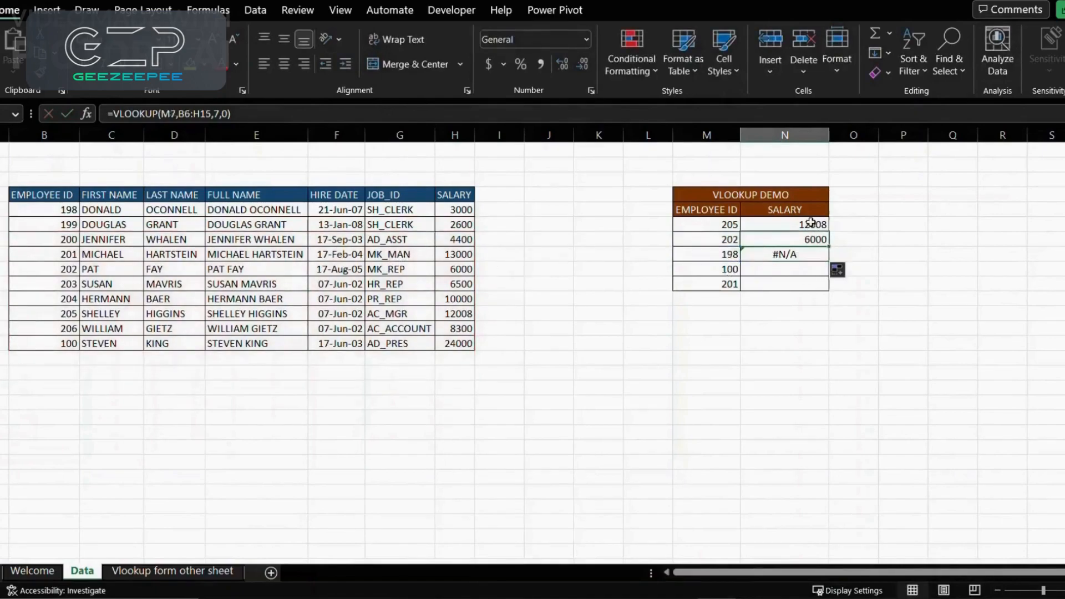
click(811, 223)
click(809, 239)
click(815, 224)
click(815, 242)
- Make the table range in the N6 VLOOKUP formula absolute, as $B$5:$H$14
click(807, 225)
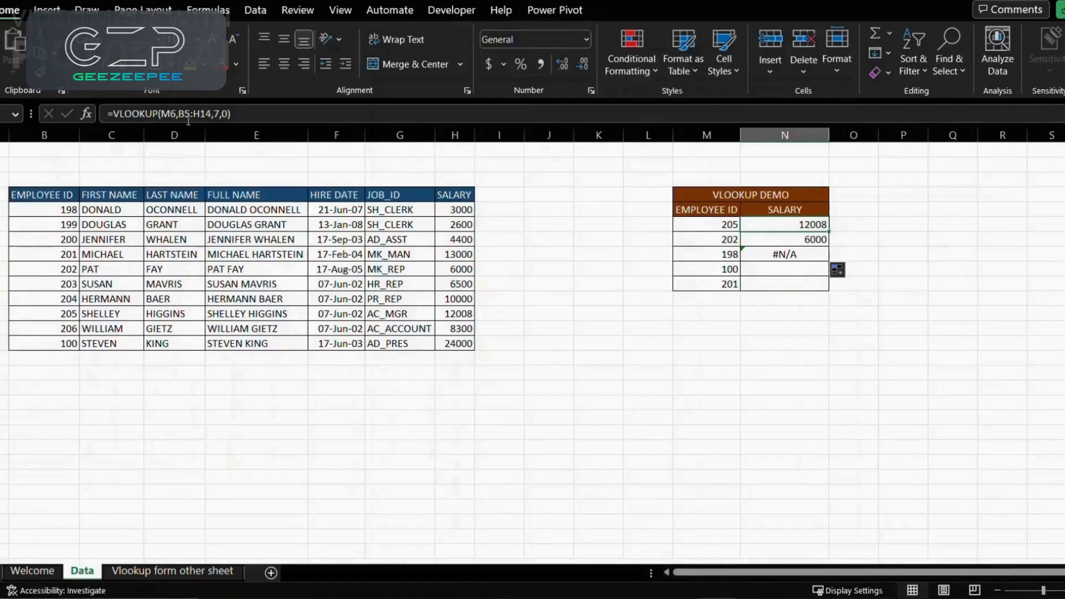
click(184, 114)
click(204, 114)
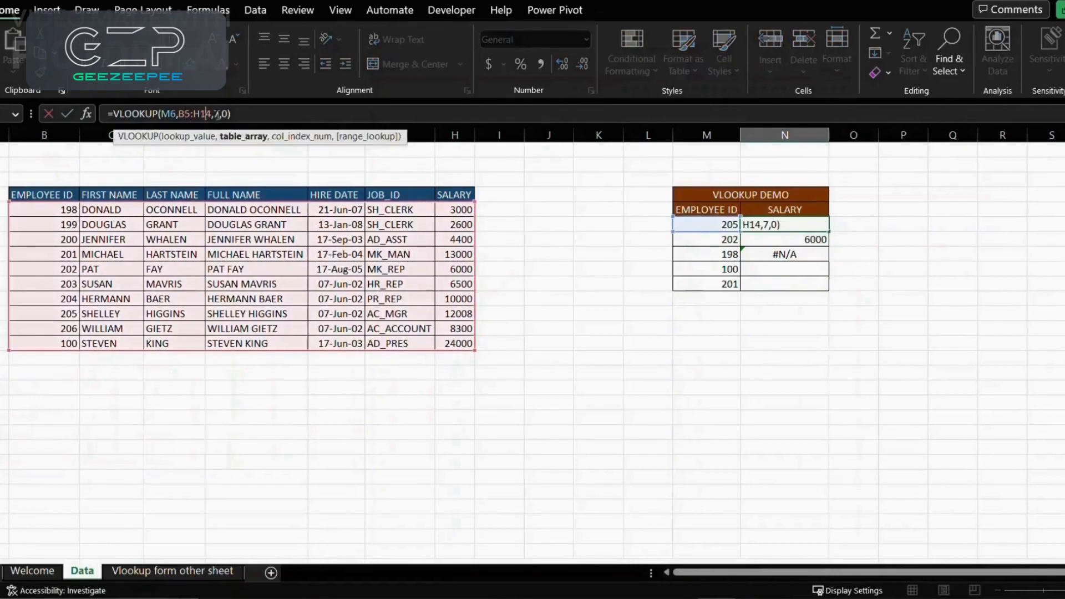
drag(211, 115, 179, 114)
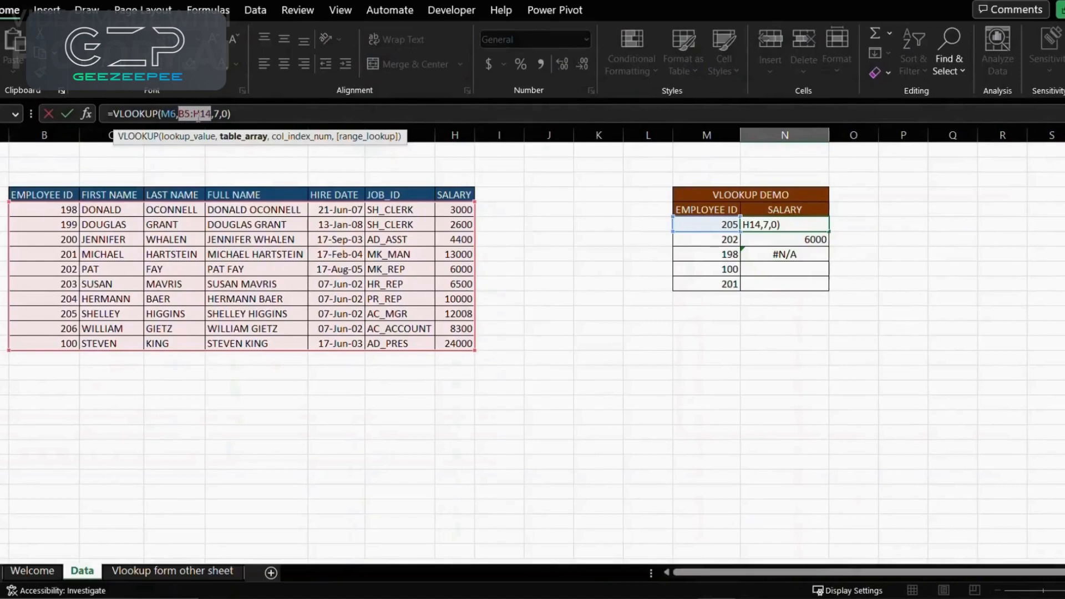
drag(212, 114, 180, 114)
key(F4)
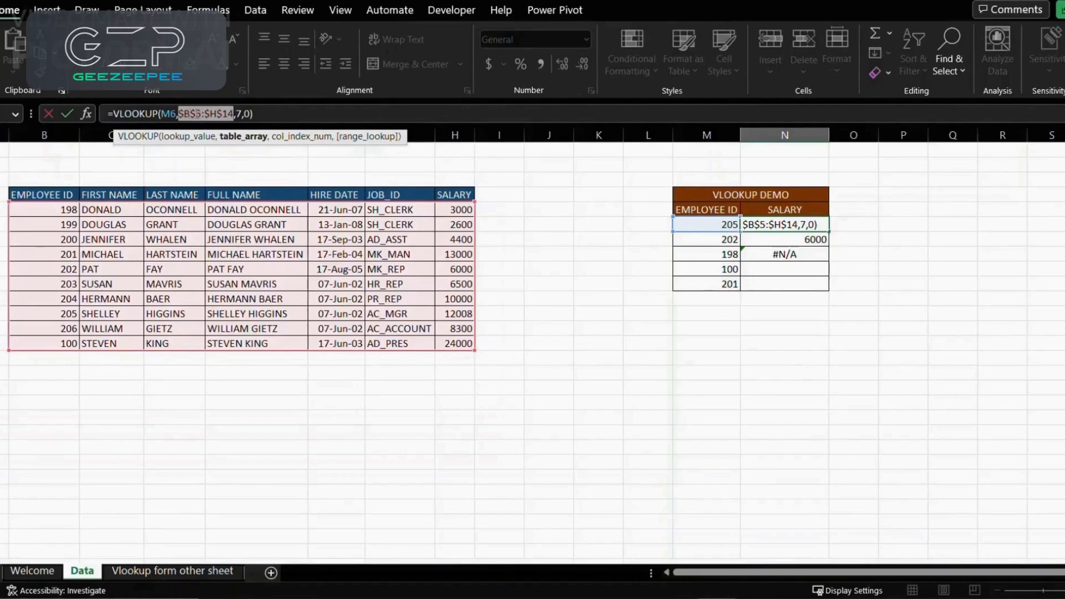
click(217, 116)
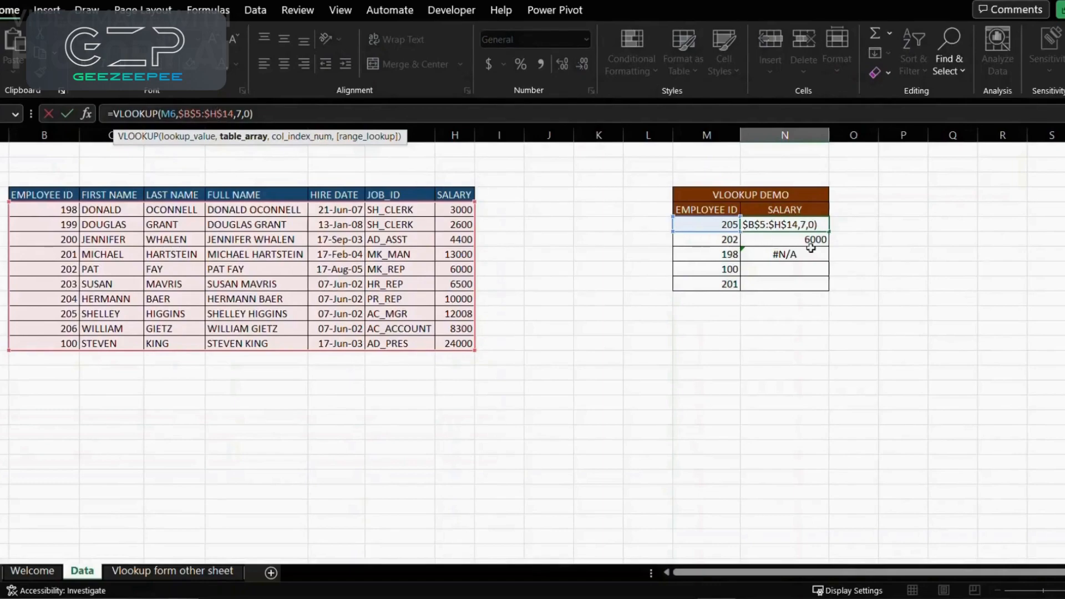
key(ctrl+Return)
- Fill the corrected VLOOKUP formula from N6 down to N10 and check the references in the copied formulas
drag(829, 233, 830, 249)
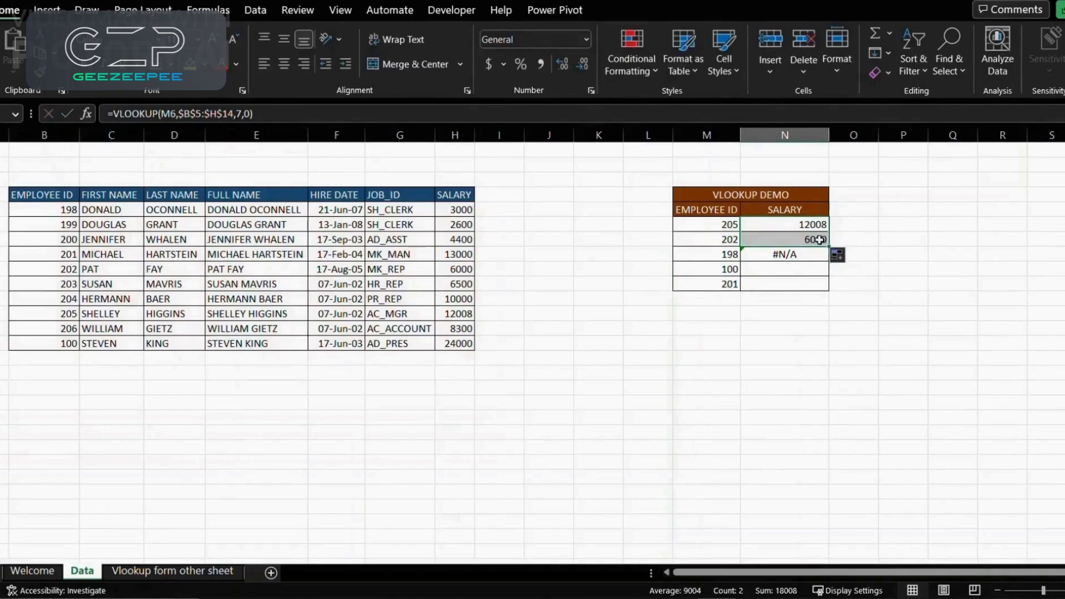
double_click(820, 240)
key(Return)
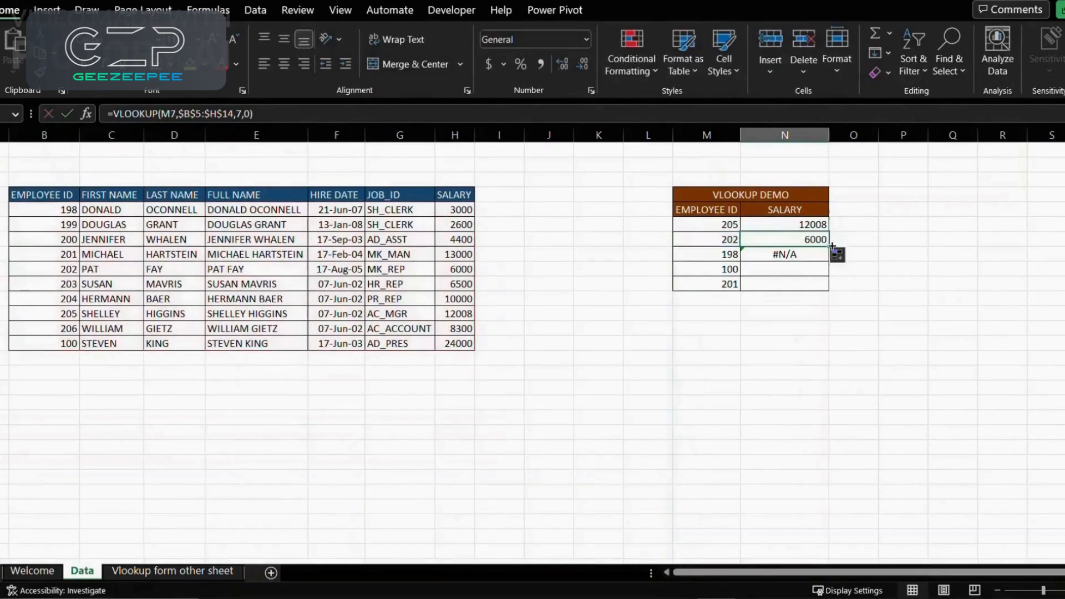
drag(830, 277, 831, 291)
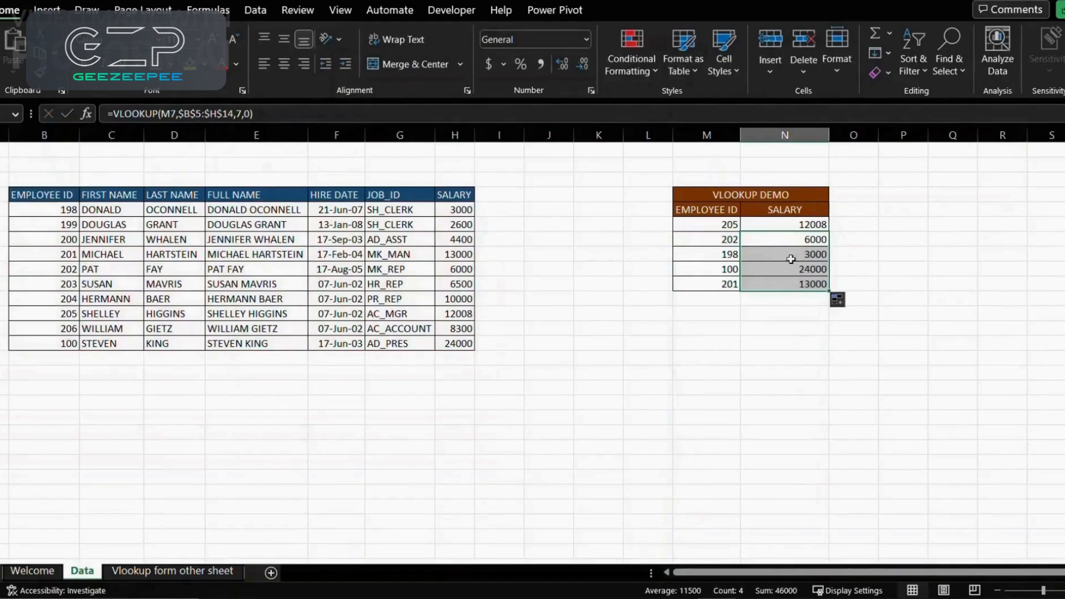
click(807, 254)
click(794, 276)
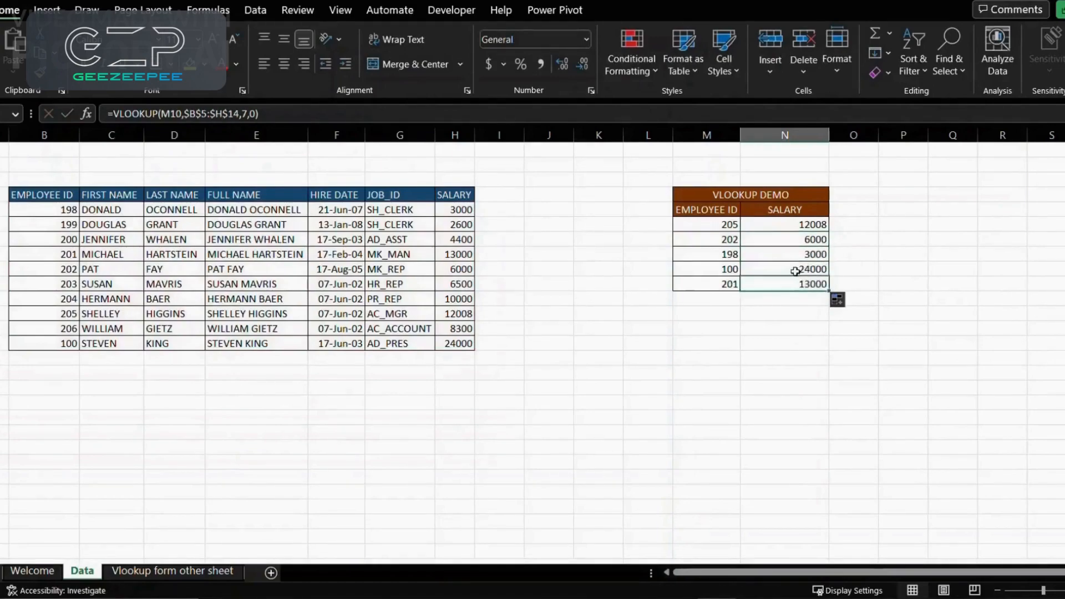
click(803, 256)
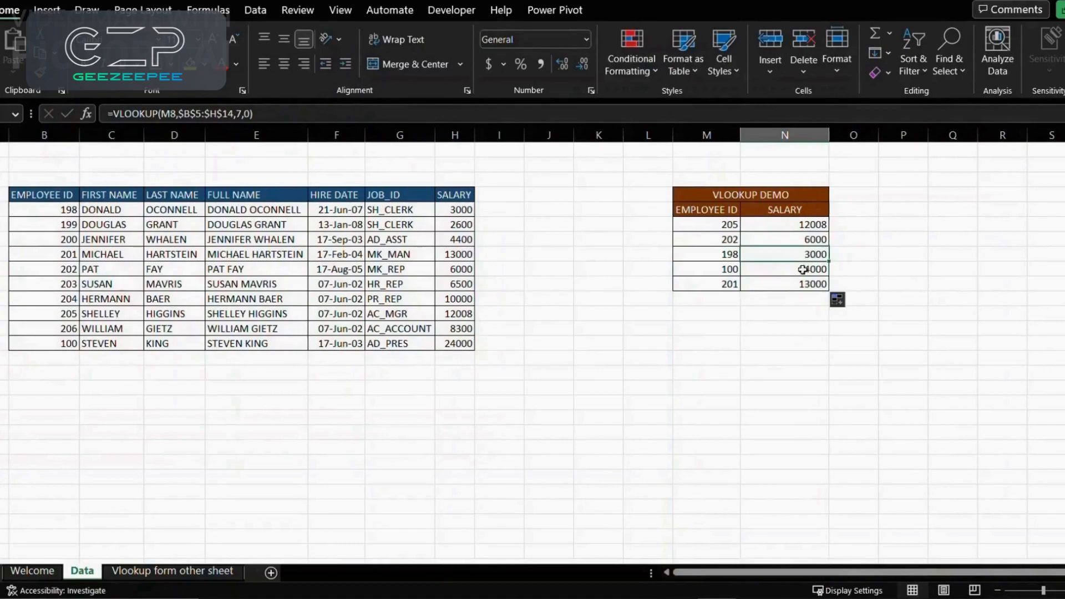
click(804, 271)
click(800, 283)
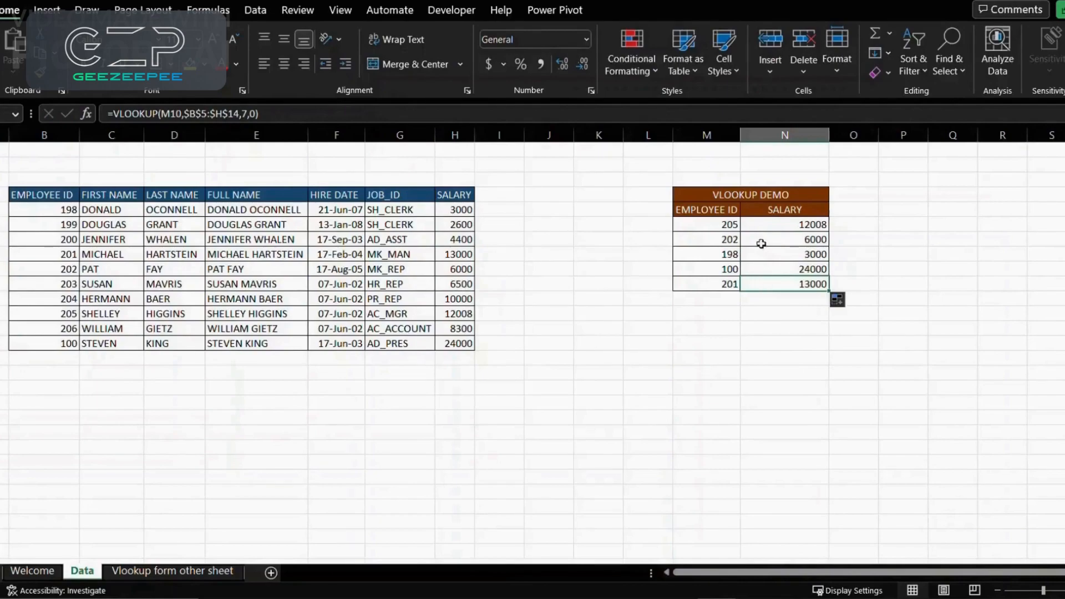
click(764, 223)
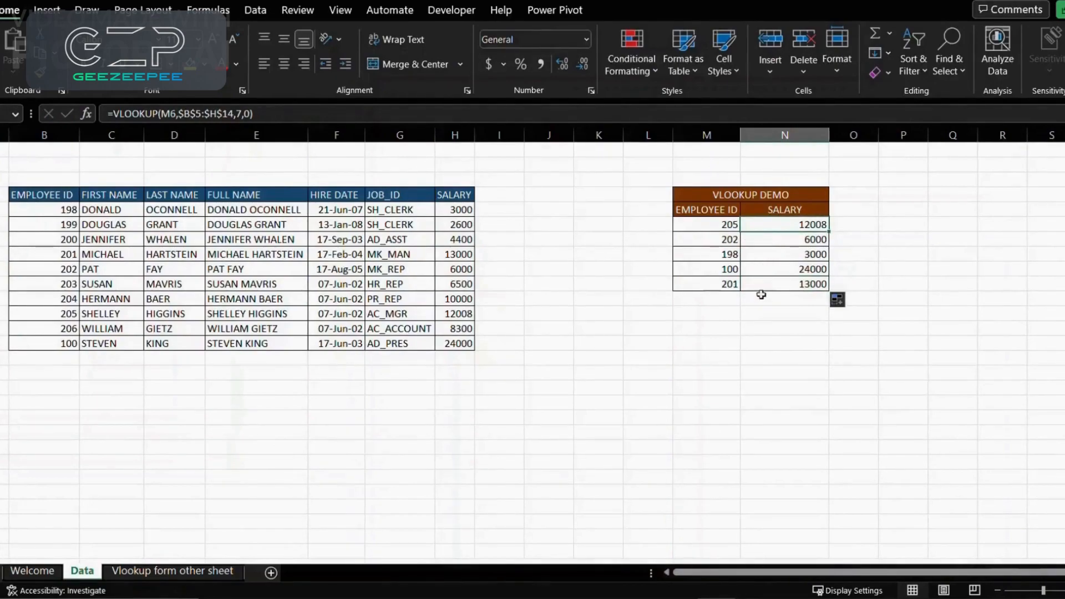
- On the "Vlookup form other sheet" sheet, start a VLOOKUP formula in D8 with C8 as the lookup value
click(178, 571)
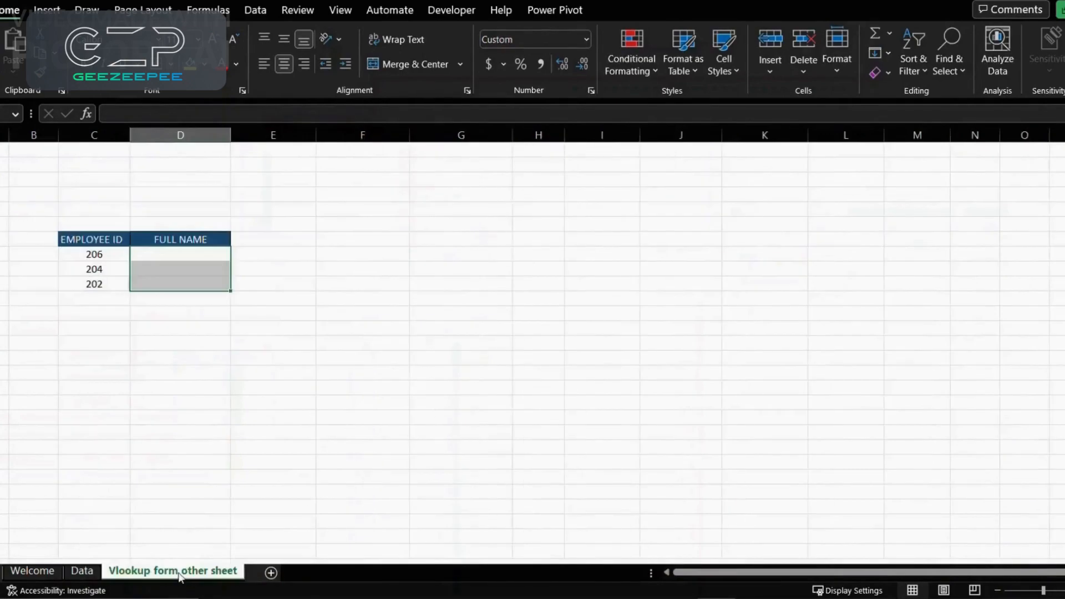
click(169, 257)
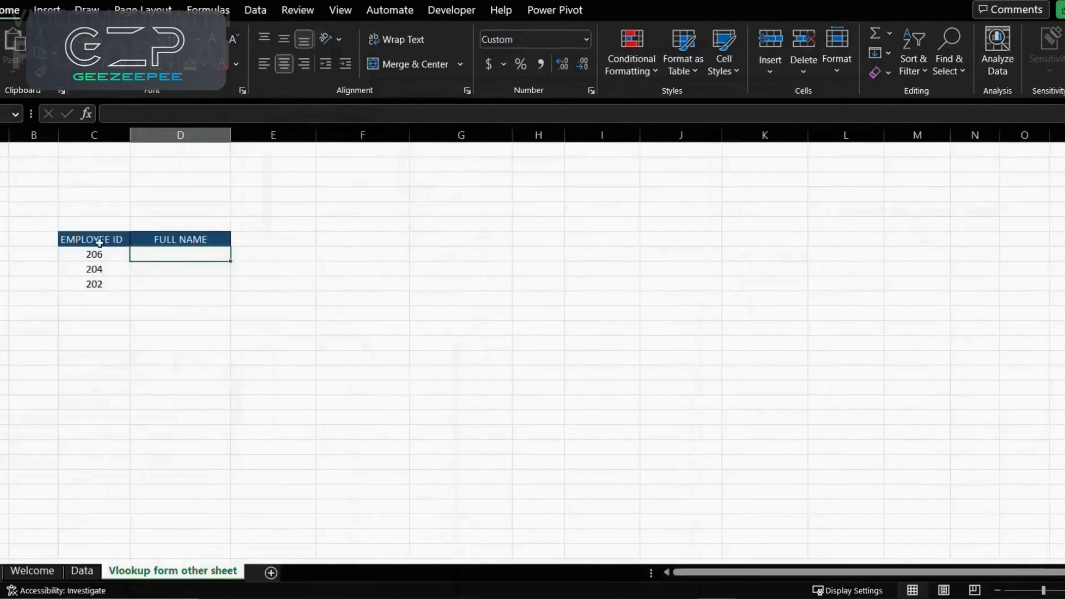
click(192, 237)
click(186, 258)
text(=)
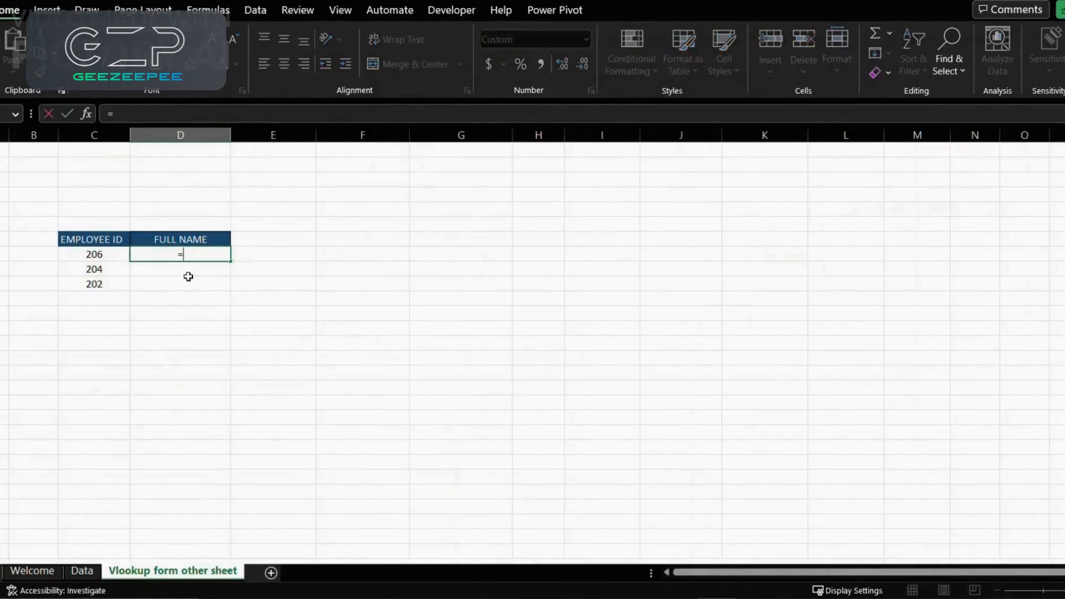
text(V)
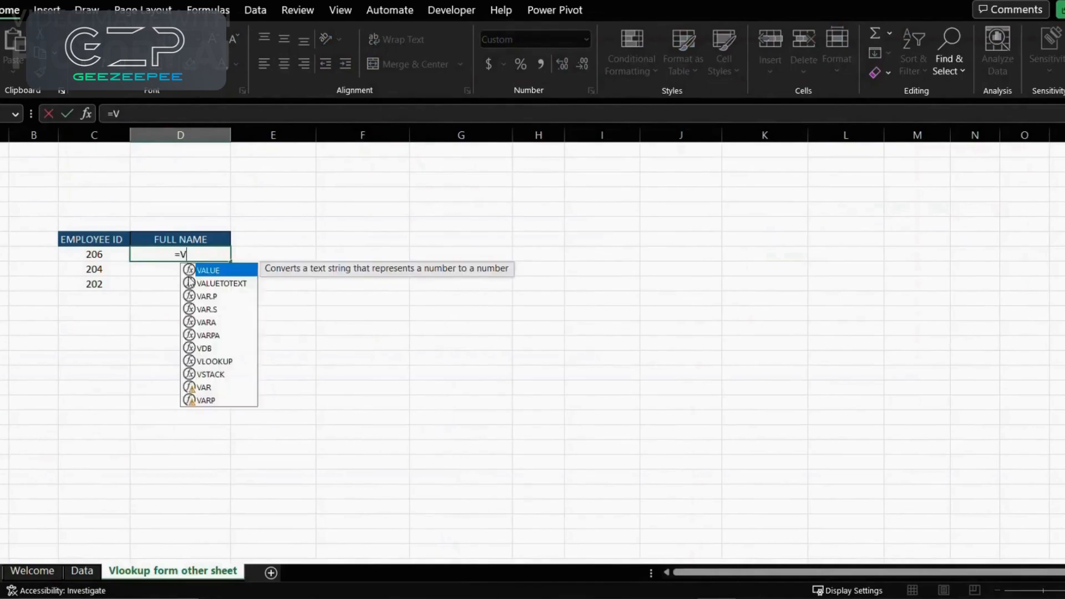
key(Down)
key(Down)
key(Down)
key(Down)
key(Down)
key(Down)
key(Down)
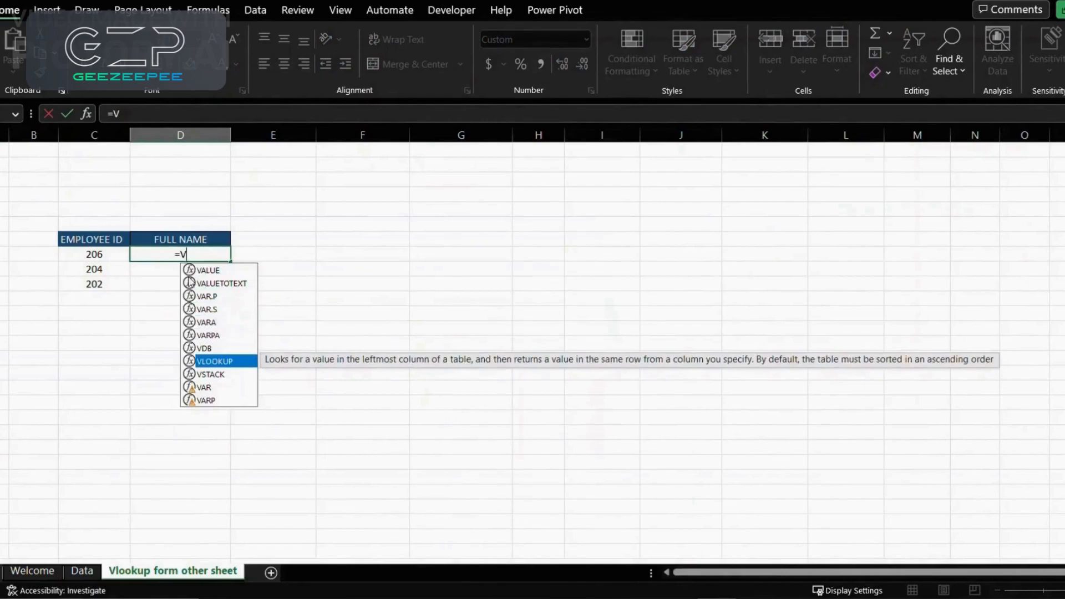
key(Tab)
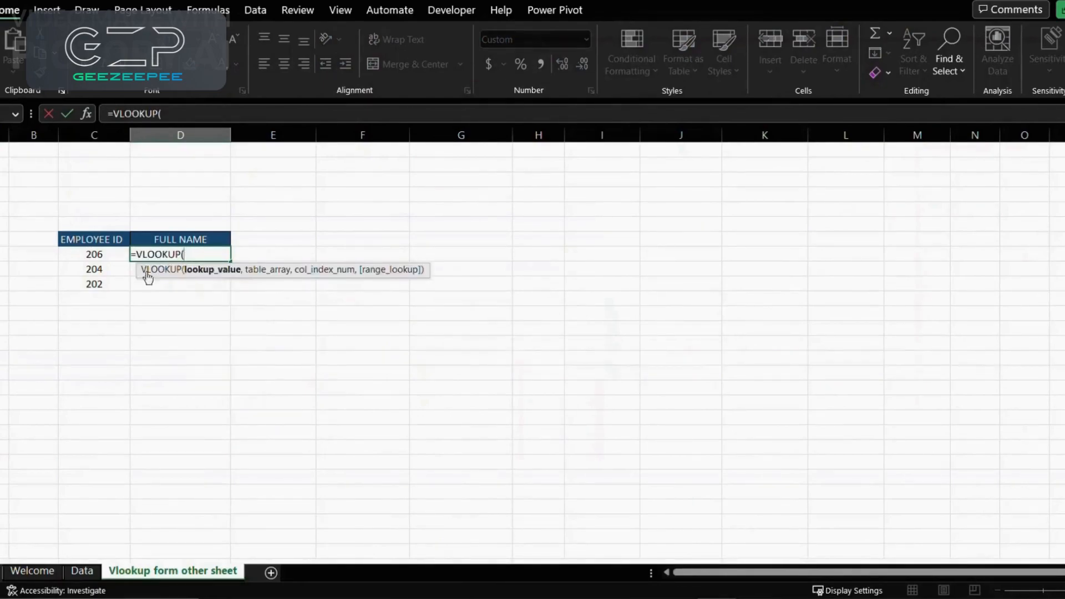
click(112, 257)
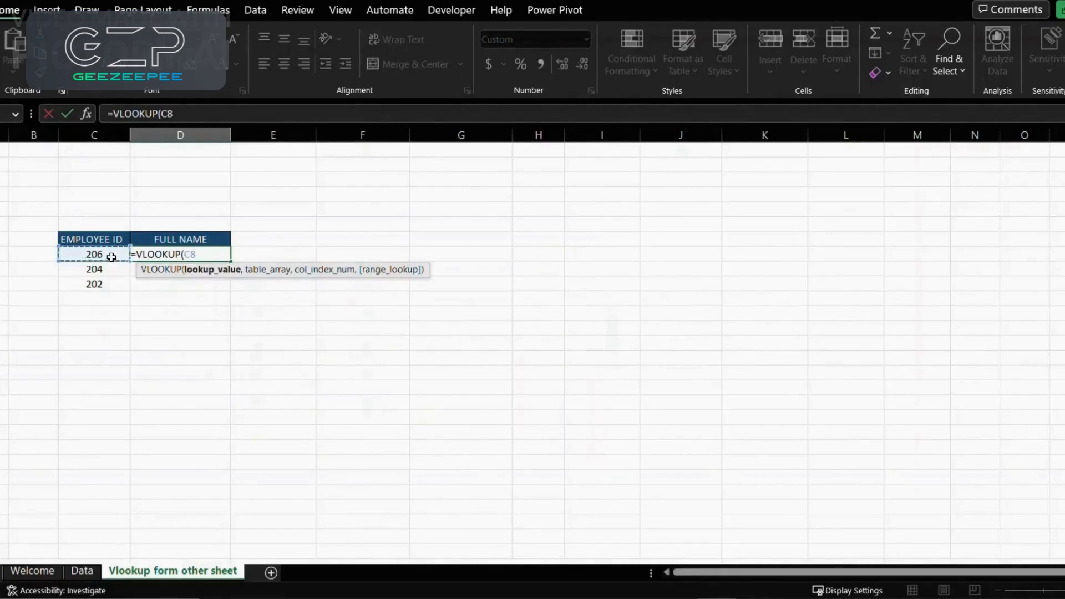
text(,)
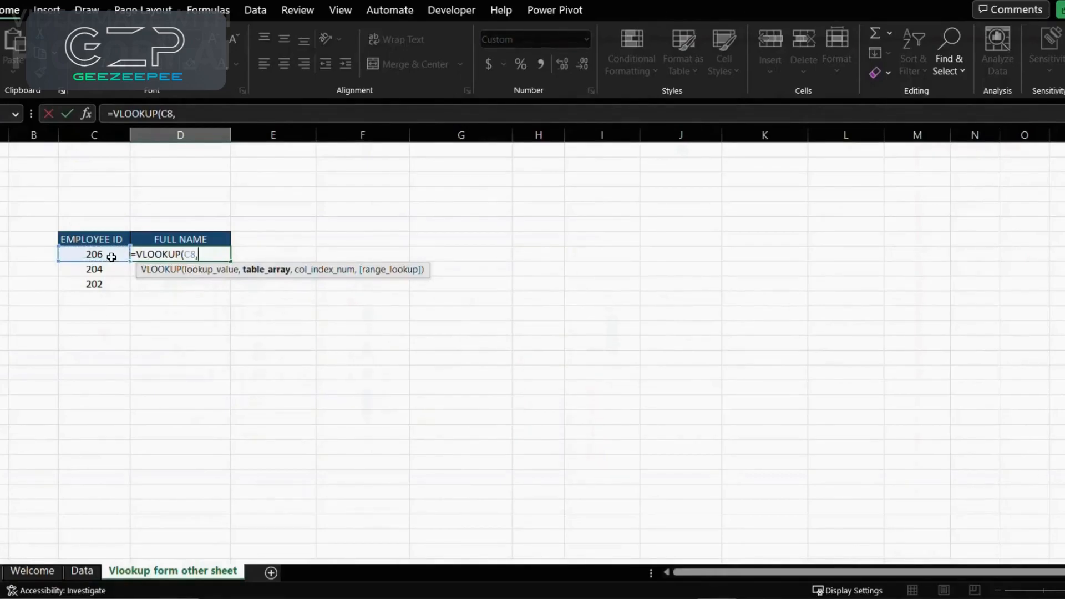
- Set the formula's table array to the whole columns B:H of the Data sheet and continue to the column index argument
click(87, 572)
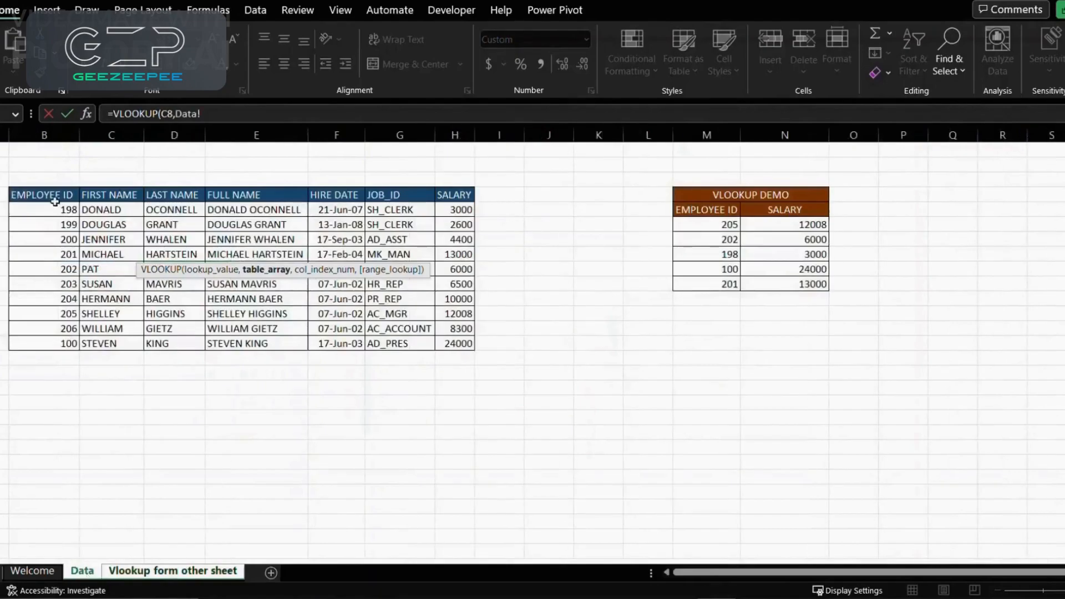
drag(55, 201, 445, 342)
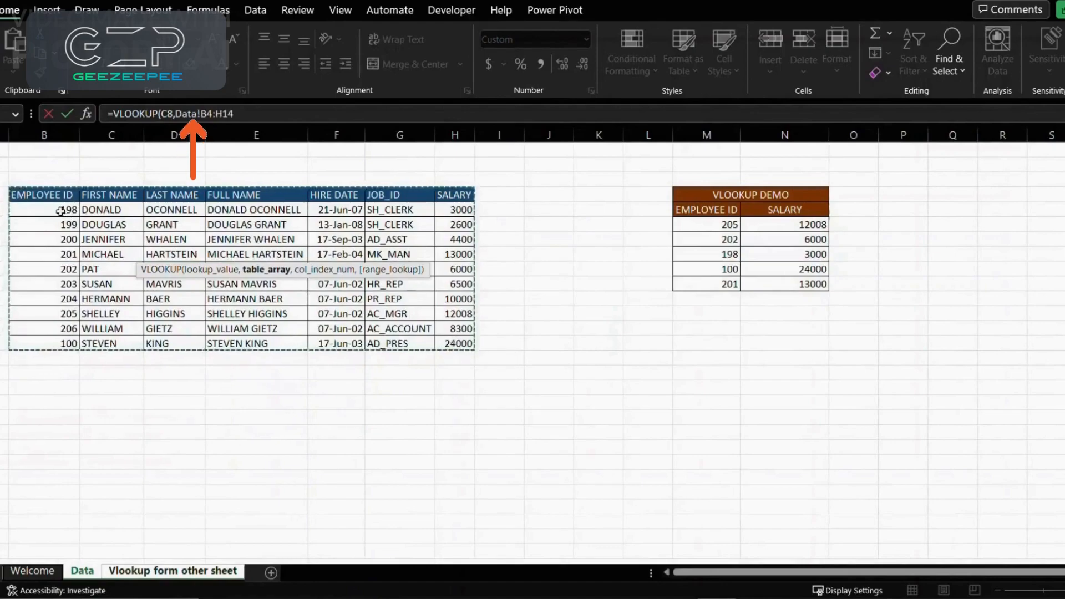
drag(61, 212, 460, 345)
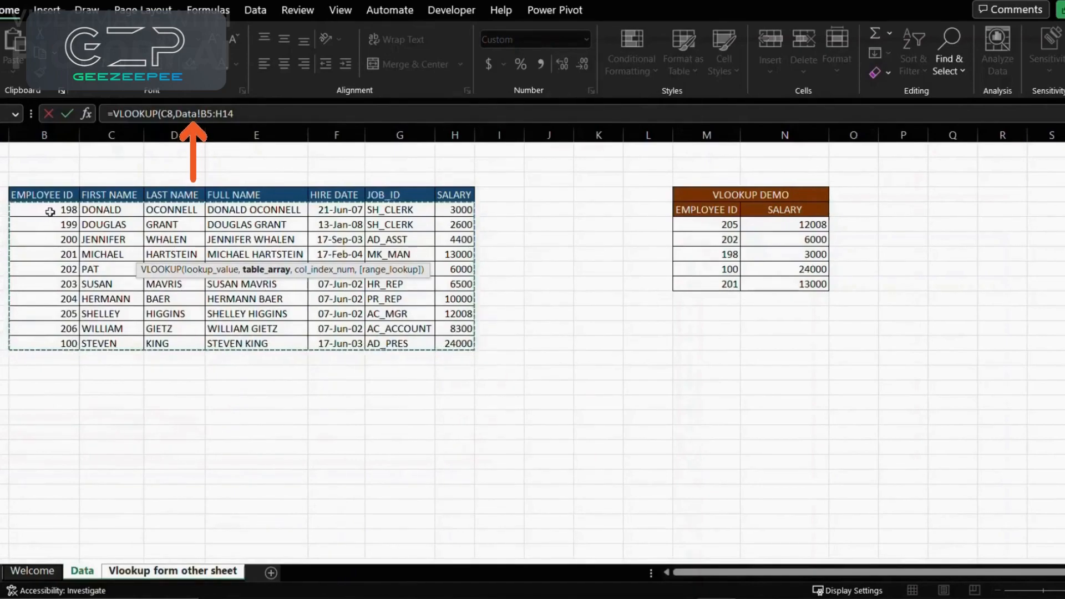
click(57, 137)
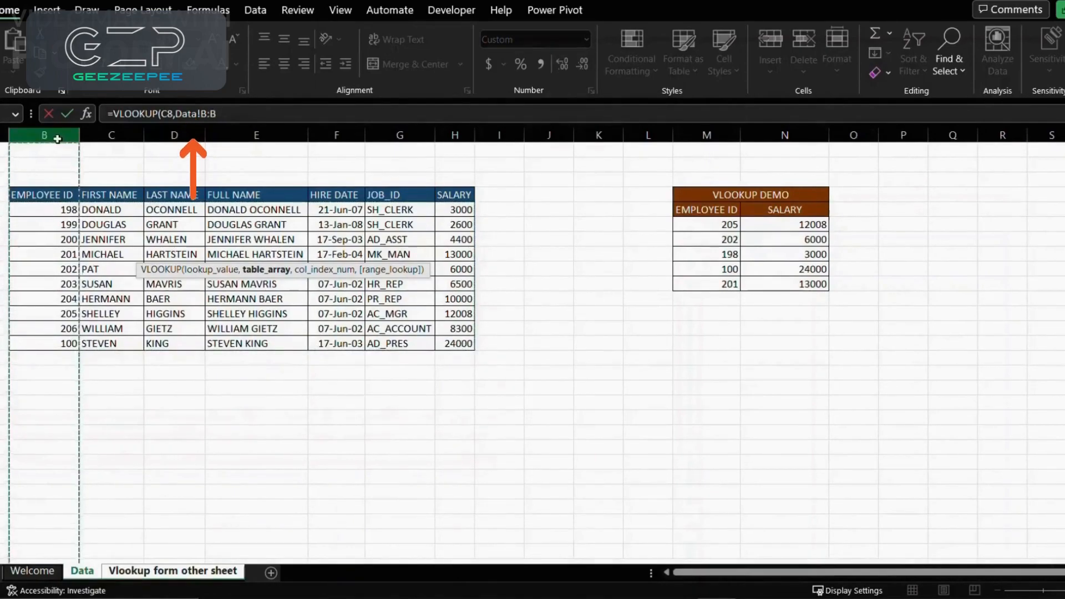
drag(58, 139, 464, 159)
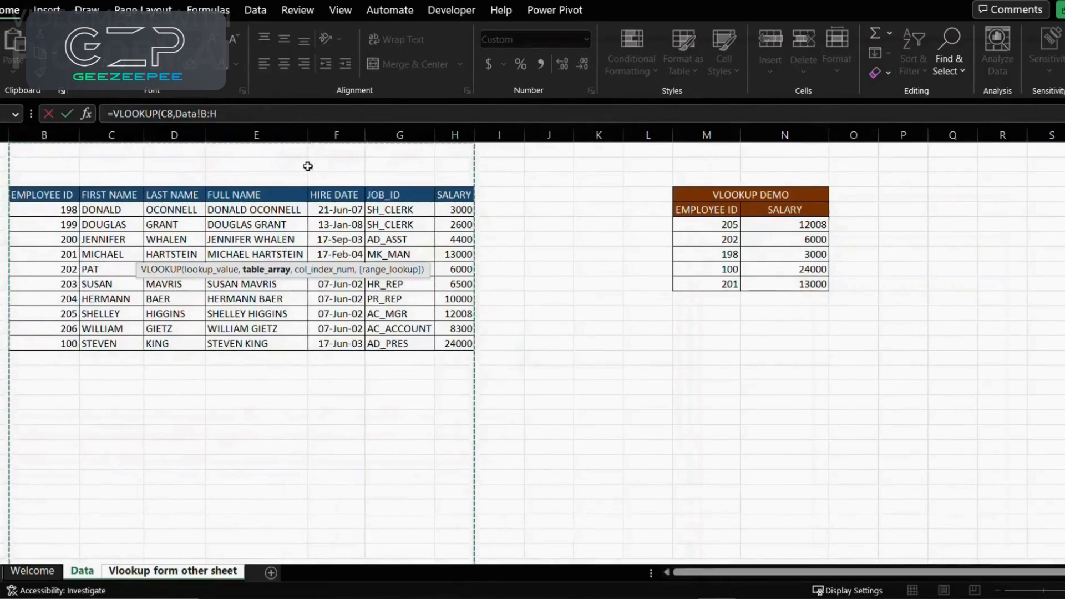
click(217, 115)
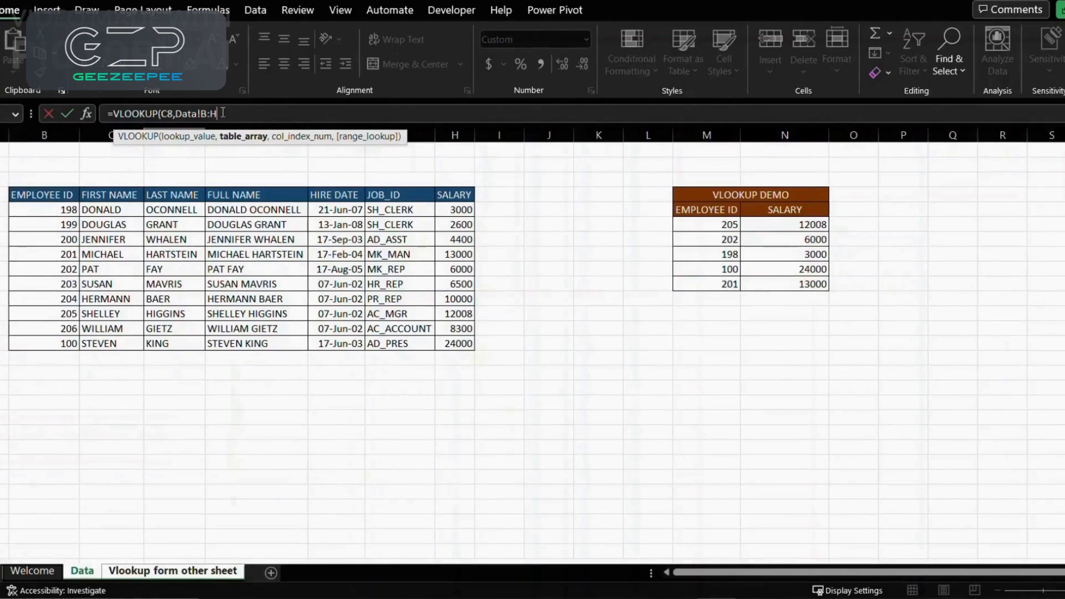
text(,)
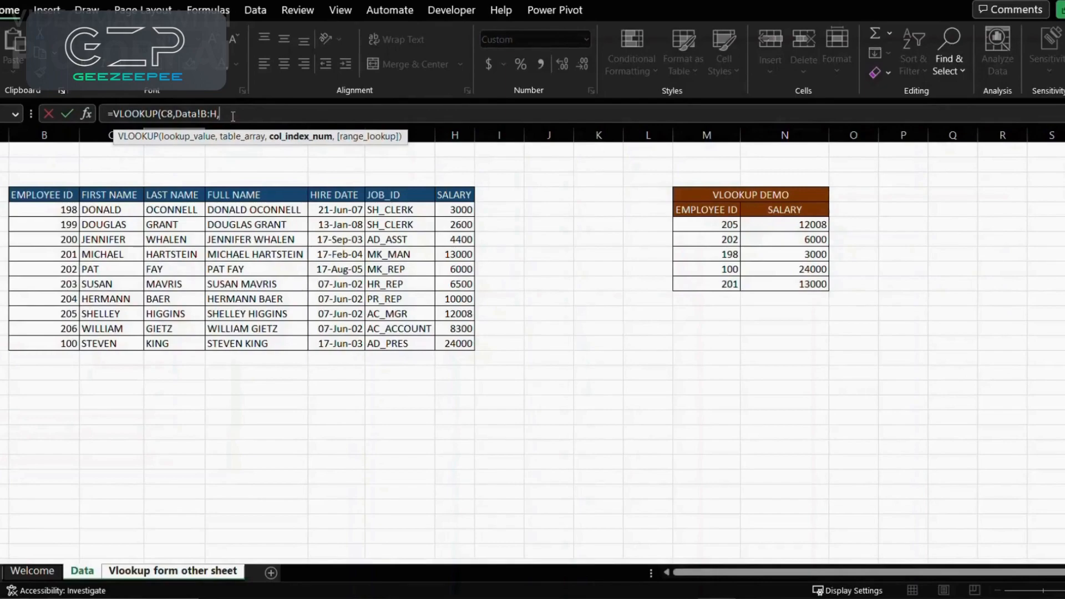
- Complete the D8 VLOOKUP formula with column index 4 and exact match (FALSE), and check it against its employee ID
text(,)
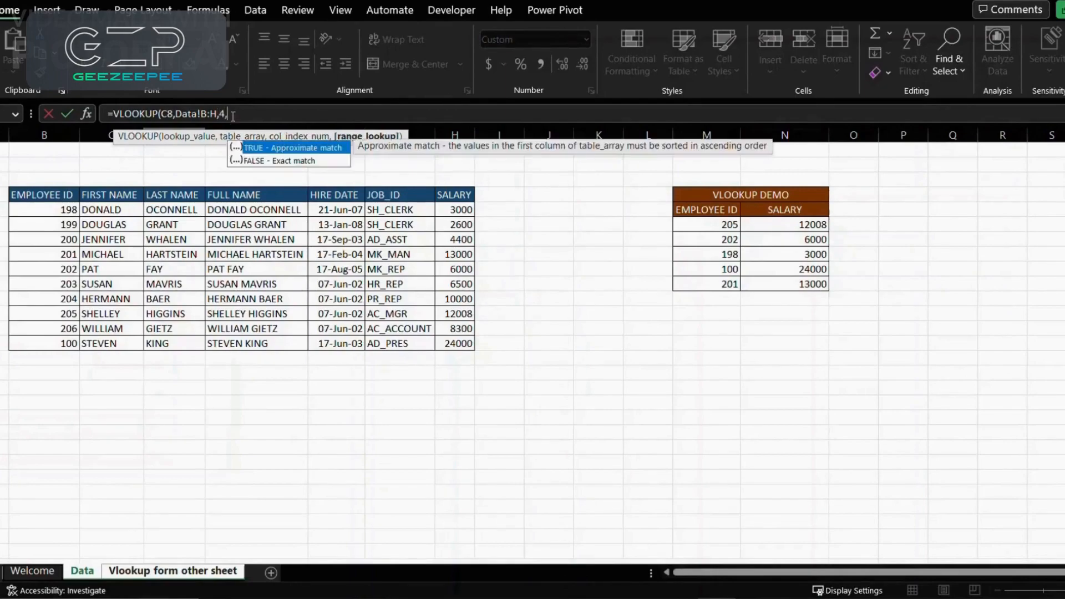
double_click(283, 160)
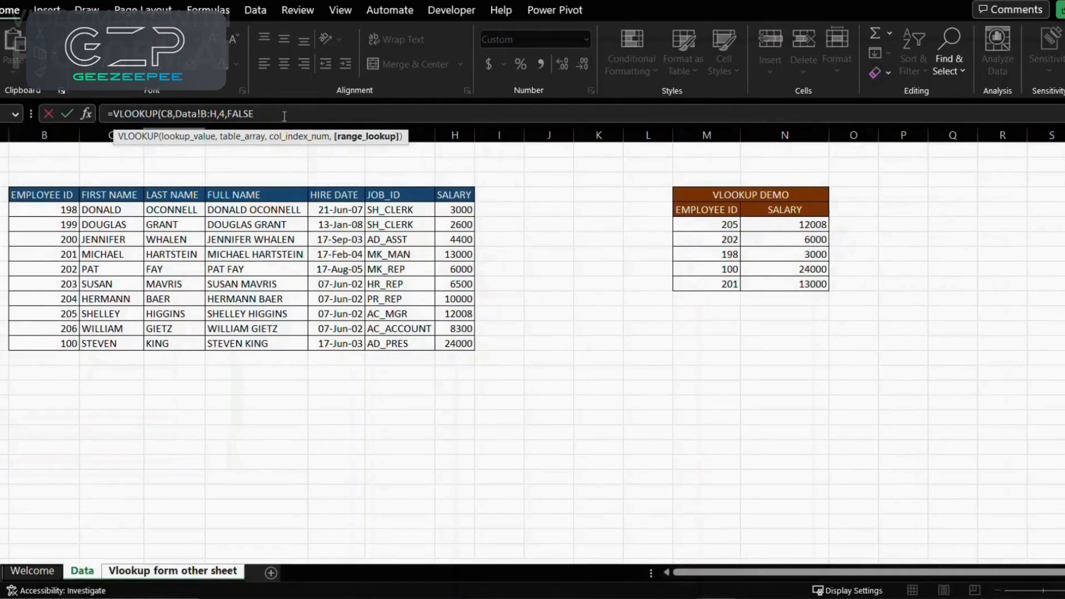
text())
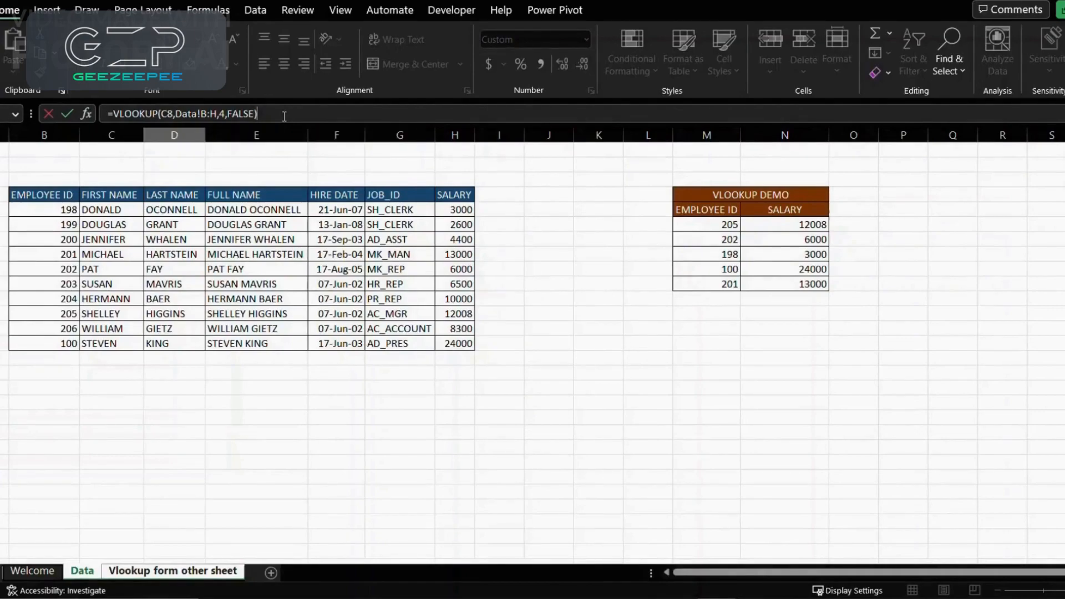
key(Return)
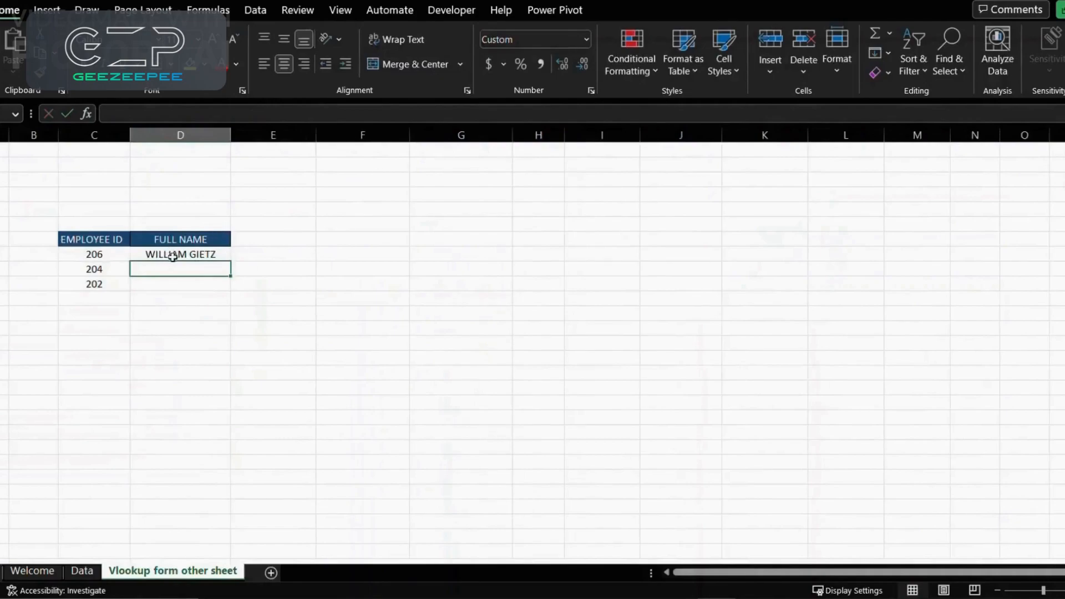
click(173, 255)
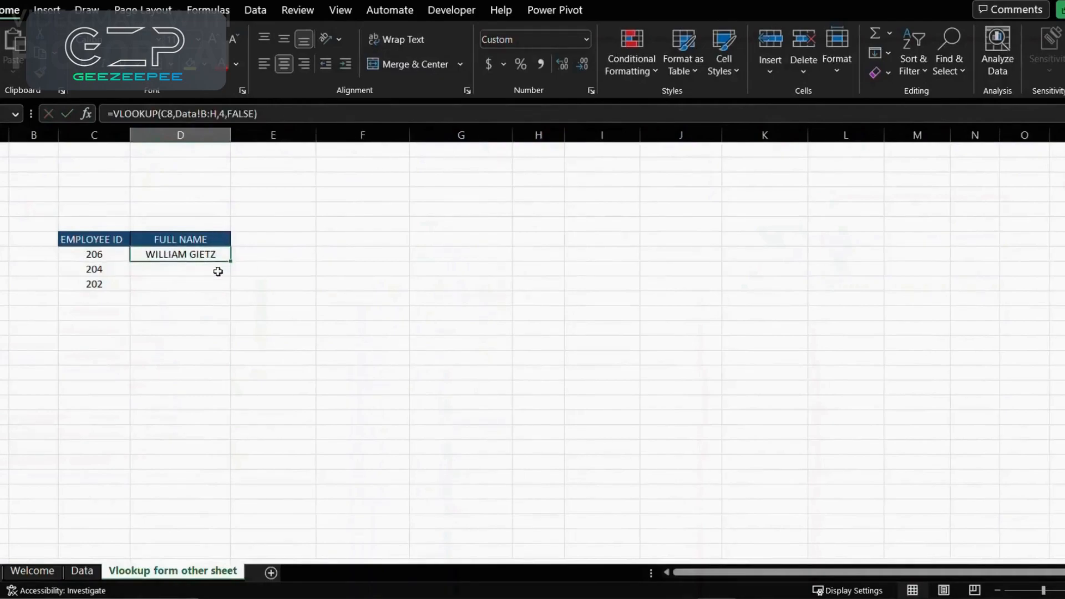
click(95, 256)
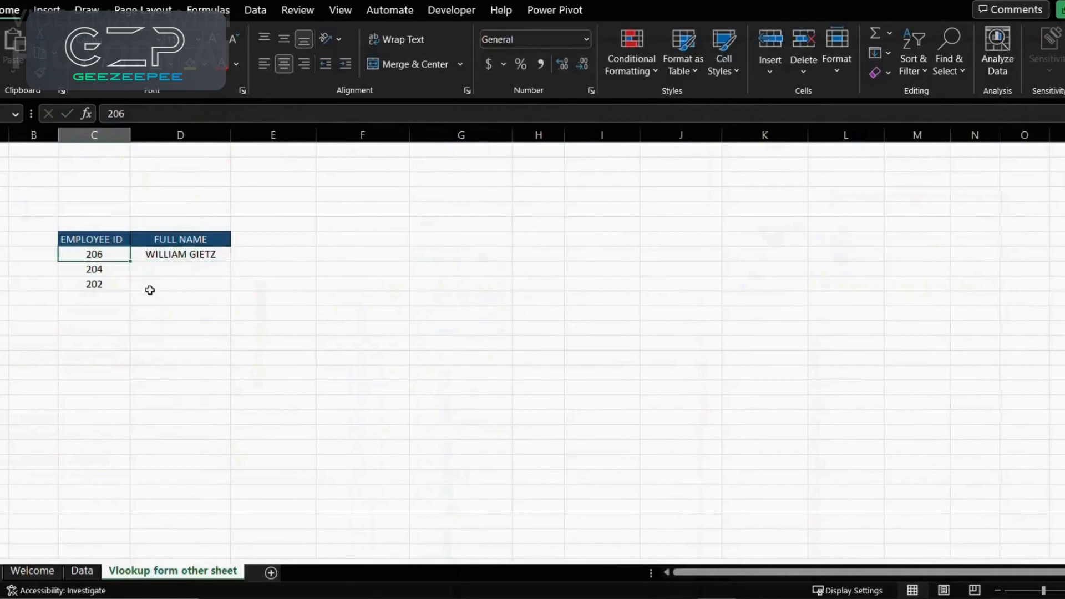
- Fill the D8 formula down to D10 and clear the copied formulas from D9:D10
click(164, 256)
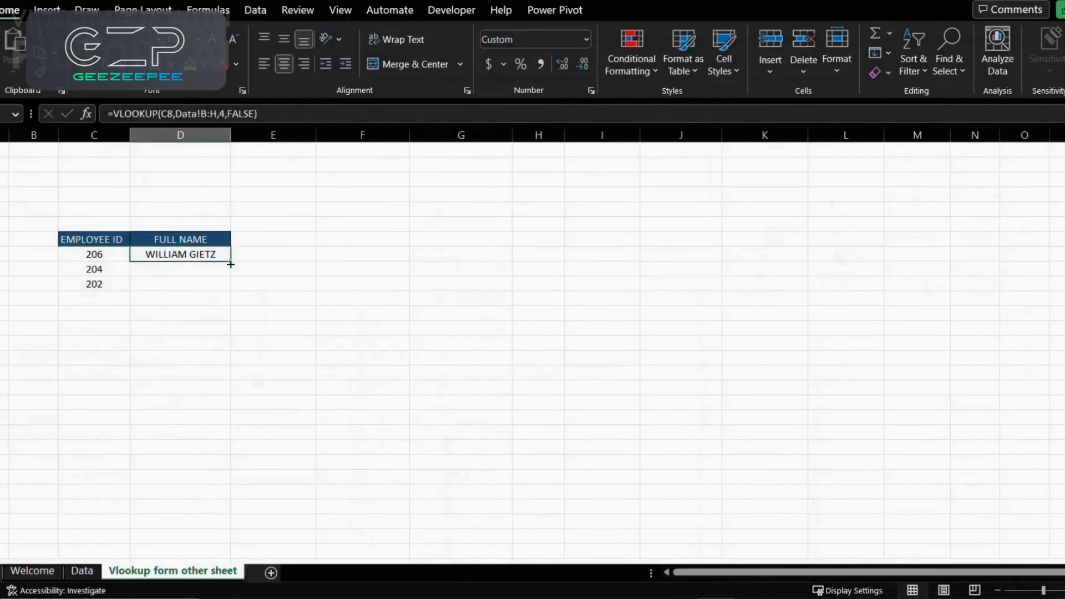
drag(231, 264, 229, 292)
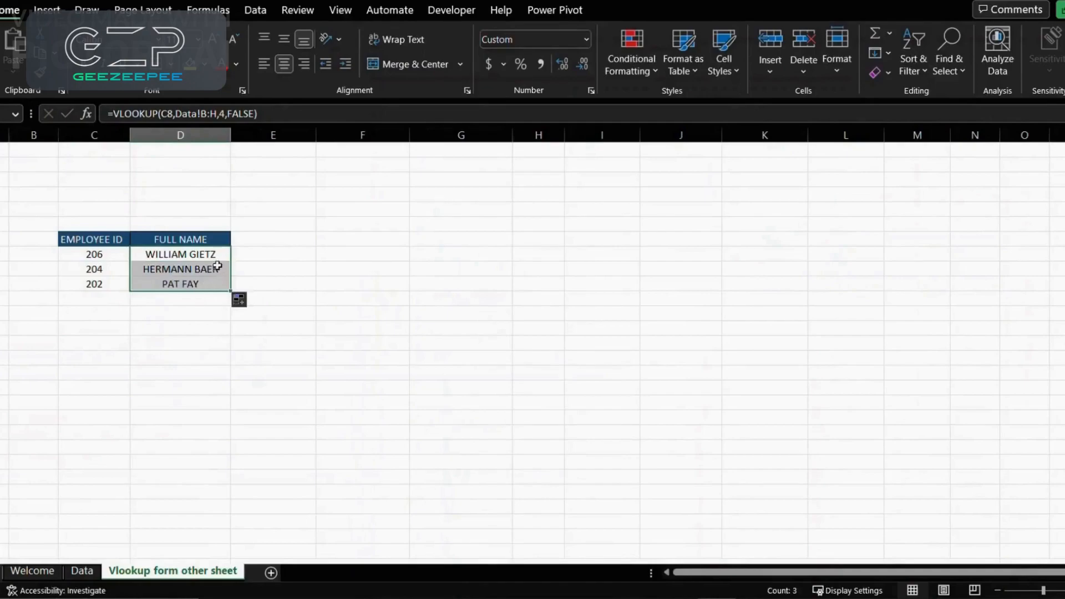
drag(215, 267, 215, 285)
key(Delete)
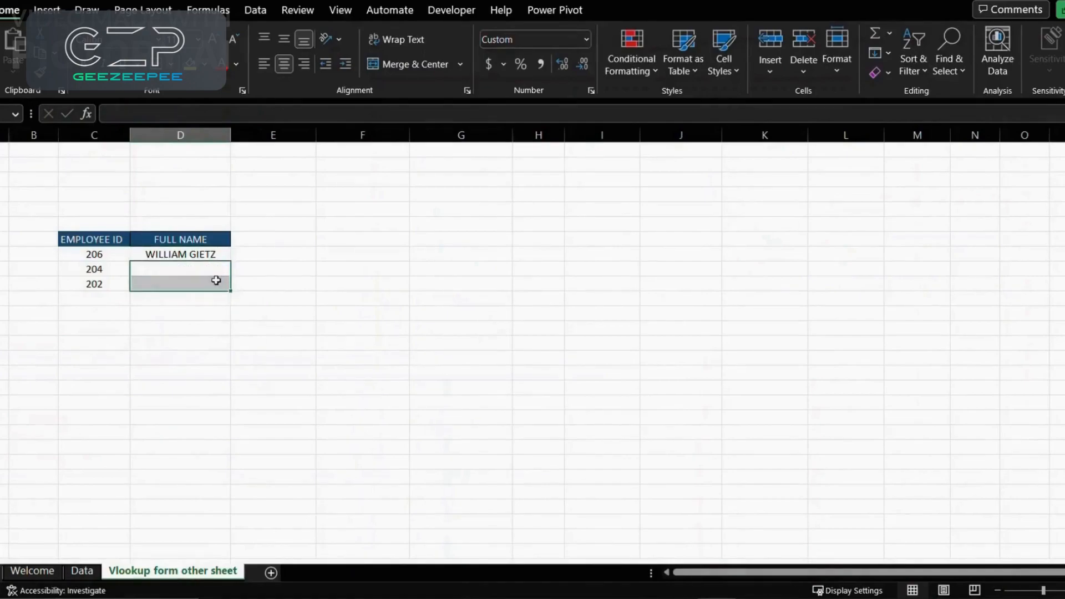
- Fill the full-name VLOOKUP from D8 down through D10 and briefly review the Data sheet before returning to the lookup sheet
click(210, 256)
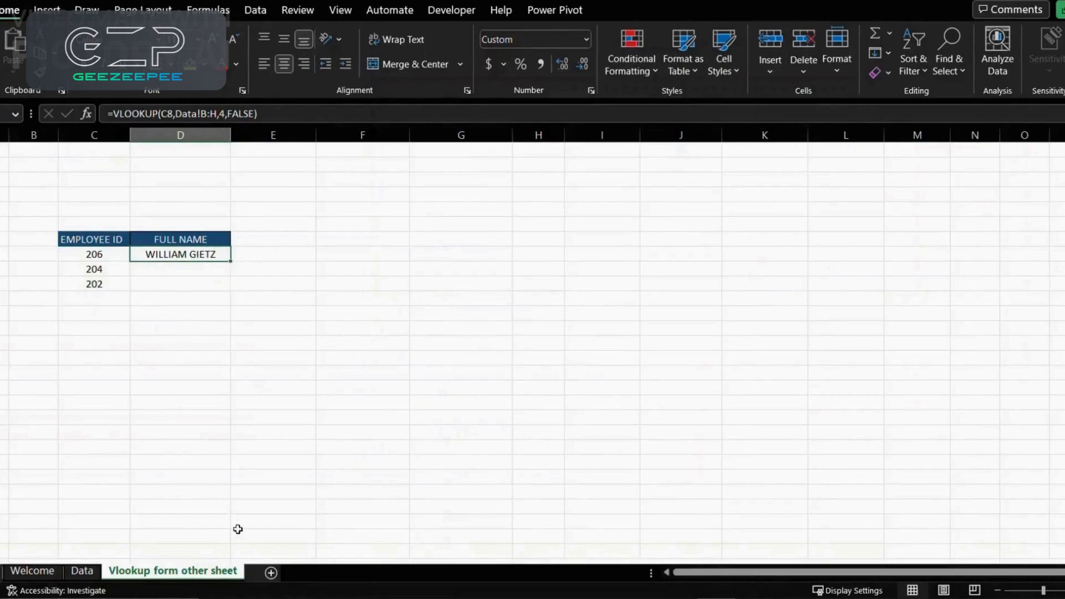
double_click(231, 262)
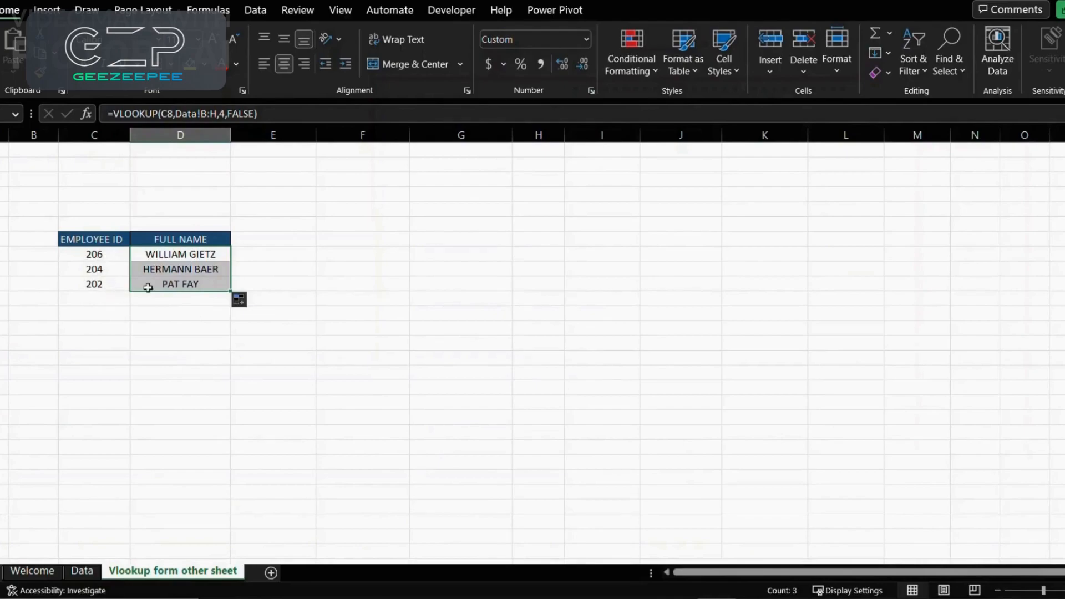
click(81, 572)
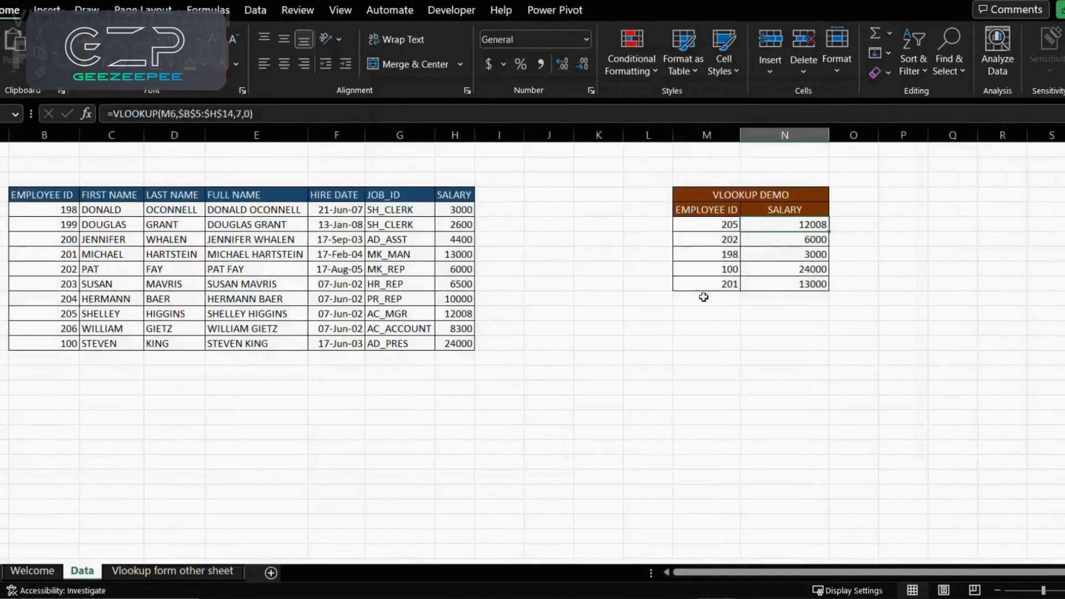
click(182, 572)
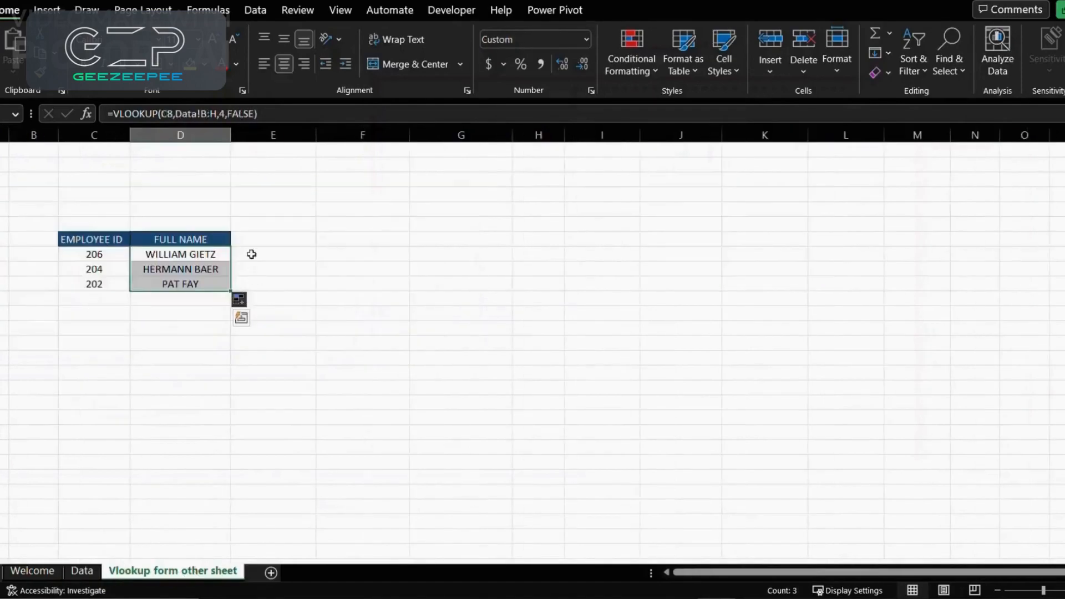